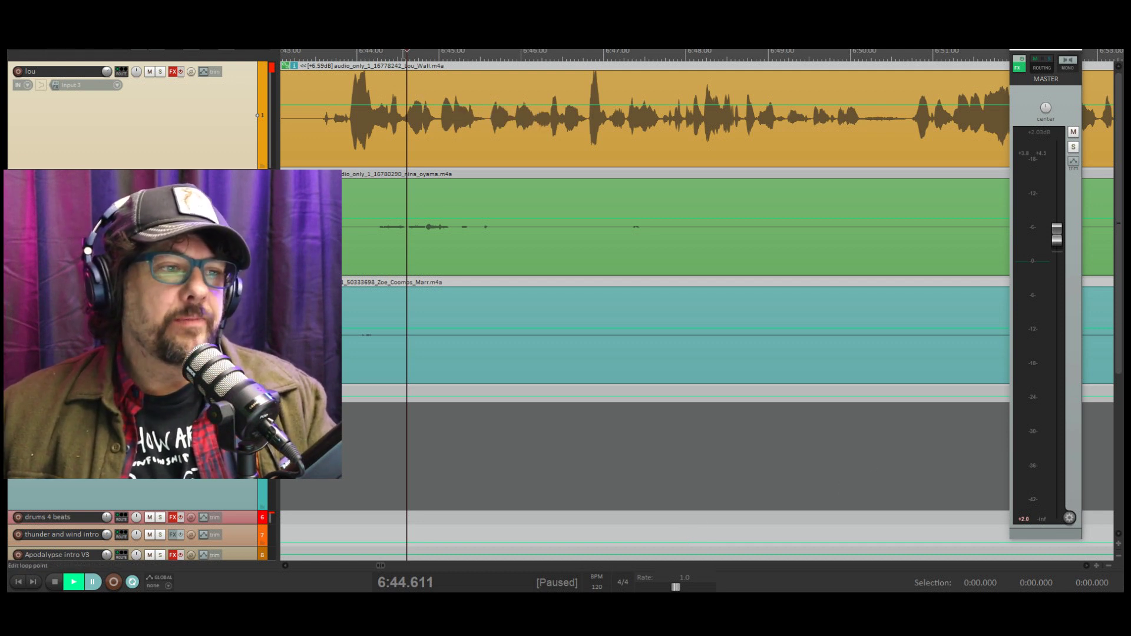
Select the time range 6:44.483–6:46.753 across all three dialogue tracks.
{"action": "left_click_drag", "start_coordinate": [395, 53], "coordinate": [583, 99]}
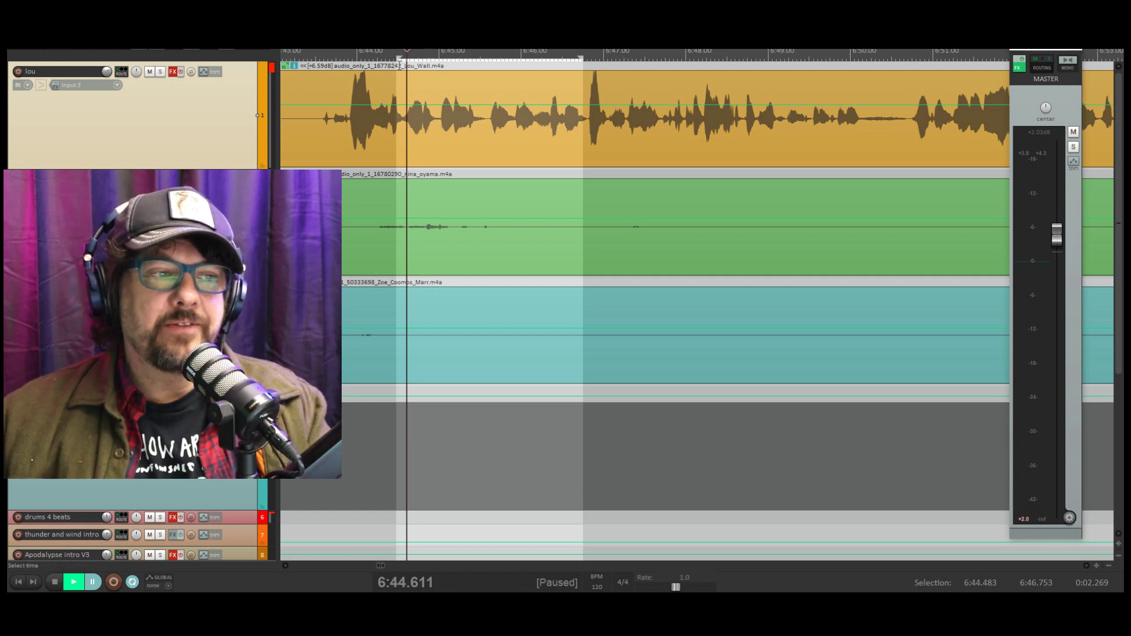
Play the marked passage to hear the stretched word.
{"action": "left_click", "coordinate": [400, 58]}
{"action": "key", "text": "space"}
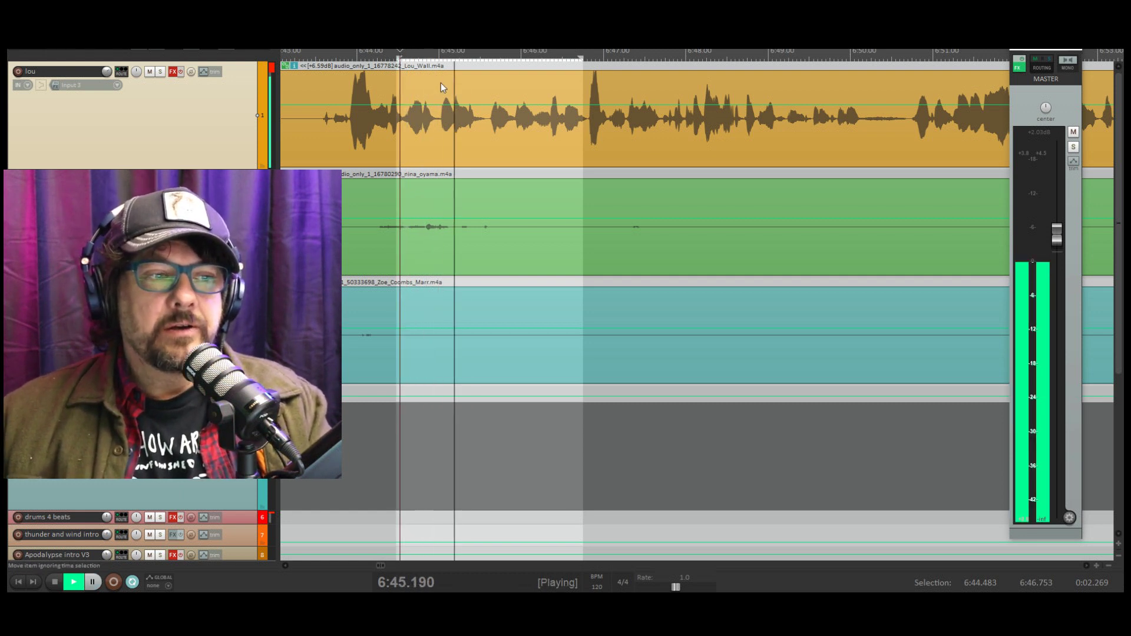
{"action": "key", "text": "space"}
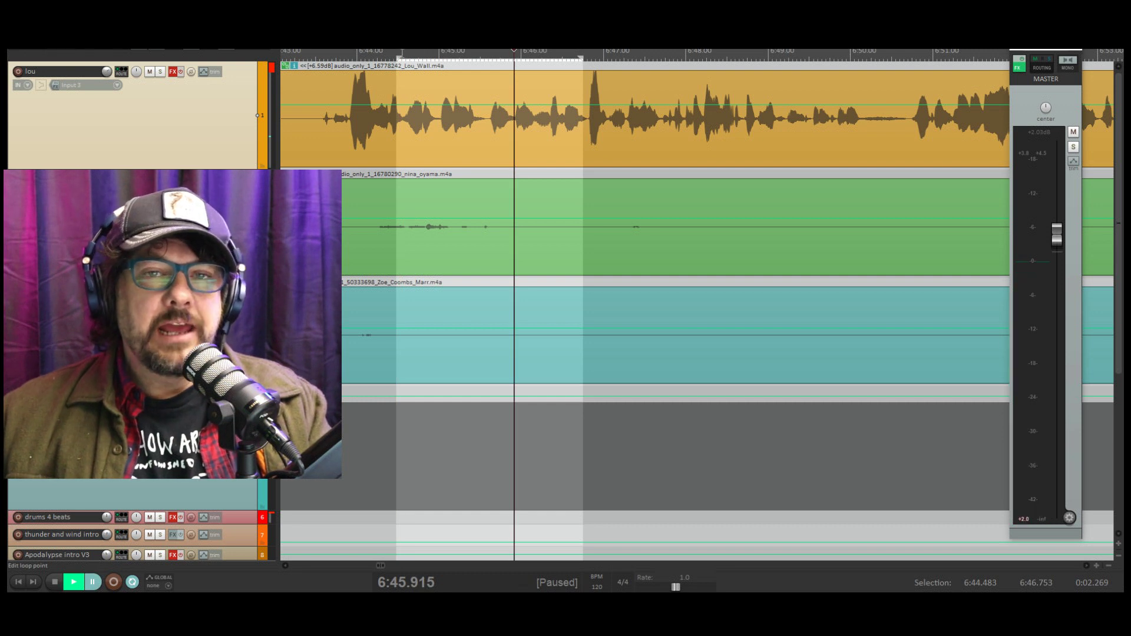
Narrow the range to 6:44.533–6:45.820, replay it, then clear the time selection.
{"action": "left_click_drag", "start_coordinate": [506, 58], "coordinate": [401, 53]}
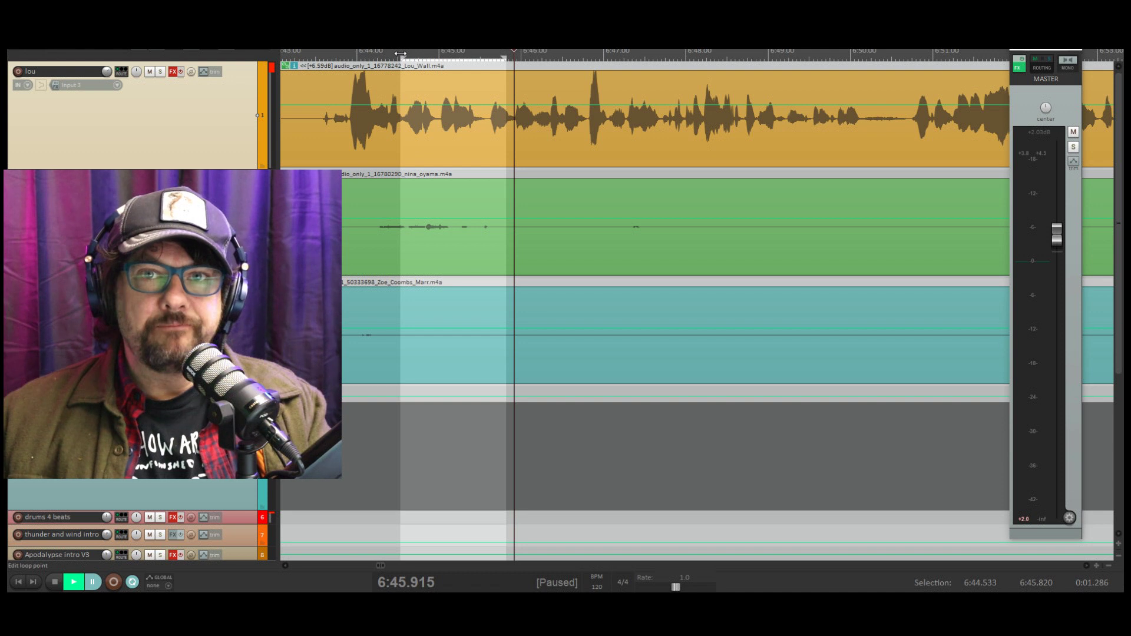
{"action": "left_click", "coordinate": [400, 53]}
{"action": "key", "text": "space"}
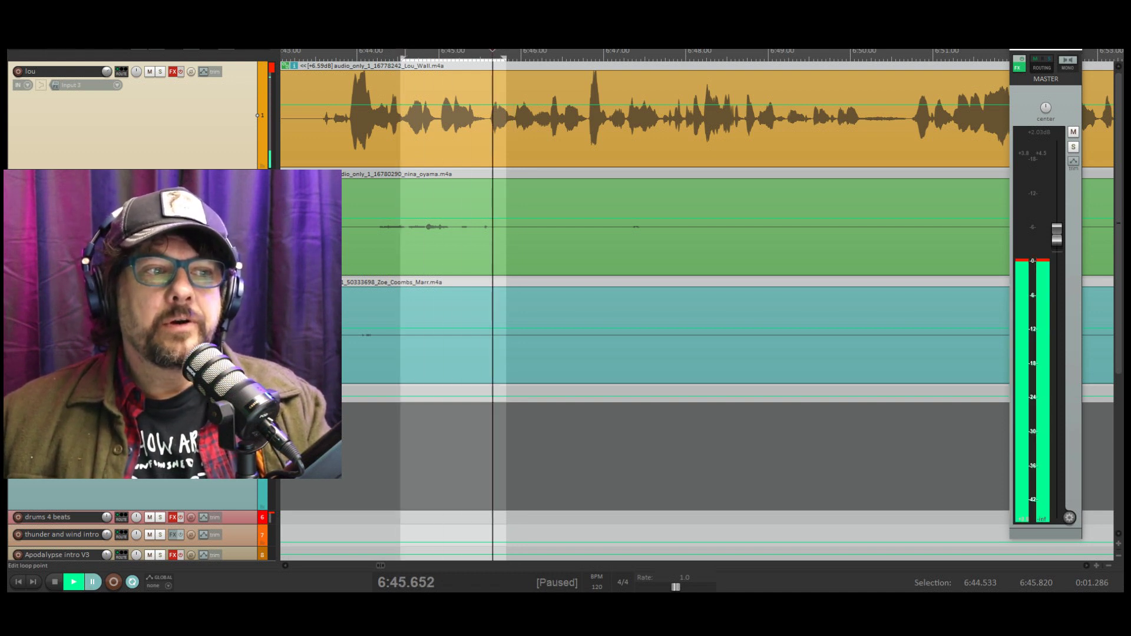
{"action": "left_click", "coordinate": [403, 52]}
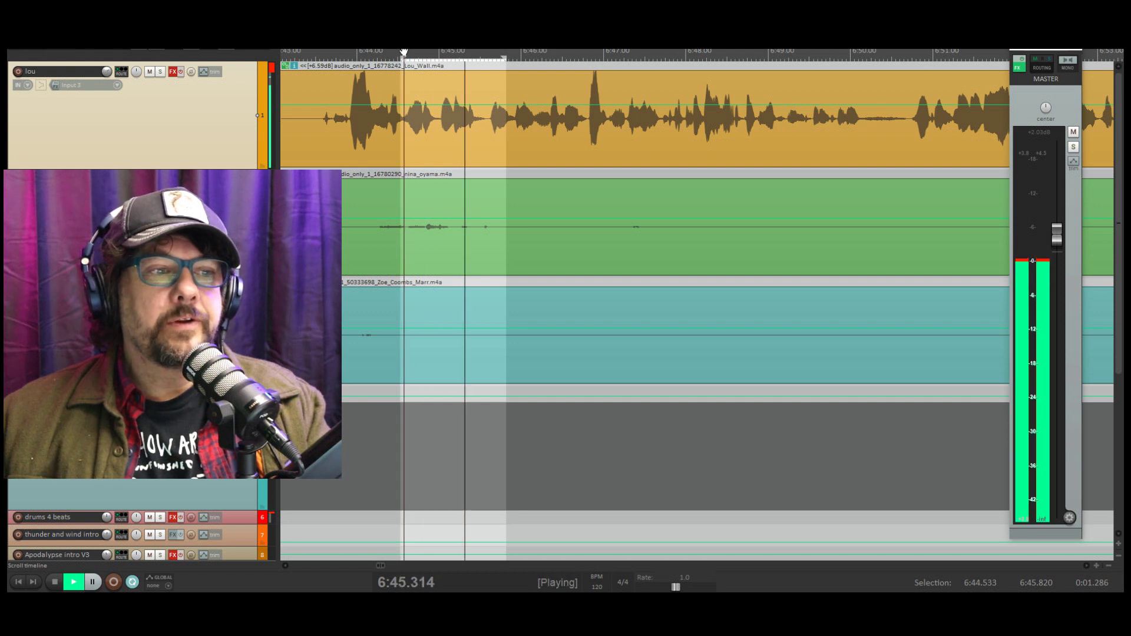
{"action": "key", "text": "space"}
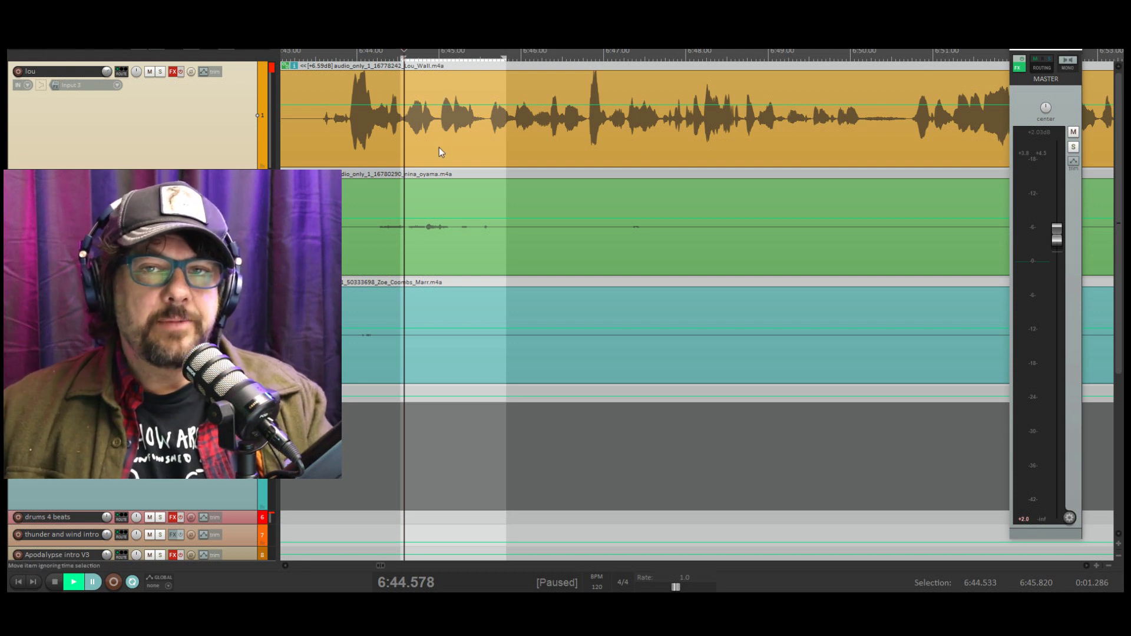
{"action": "right_click", "coordinate": [462, 58]}
{"action": "left_click", "coordinate": [475, 60]}
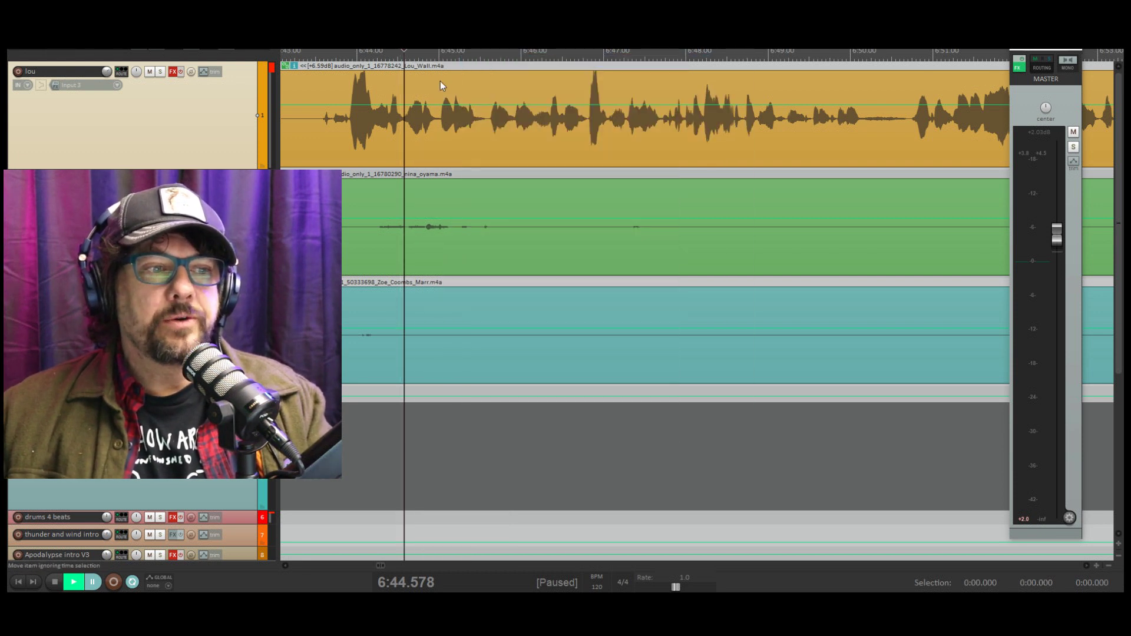
Zoom in, audition from 6:45.00, and split all three items at 6:45.188.
{"action": "key", "text": "space"}
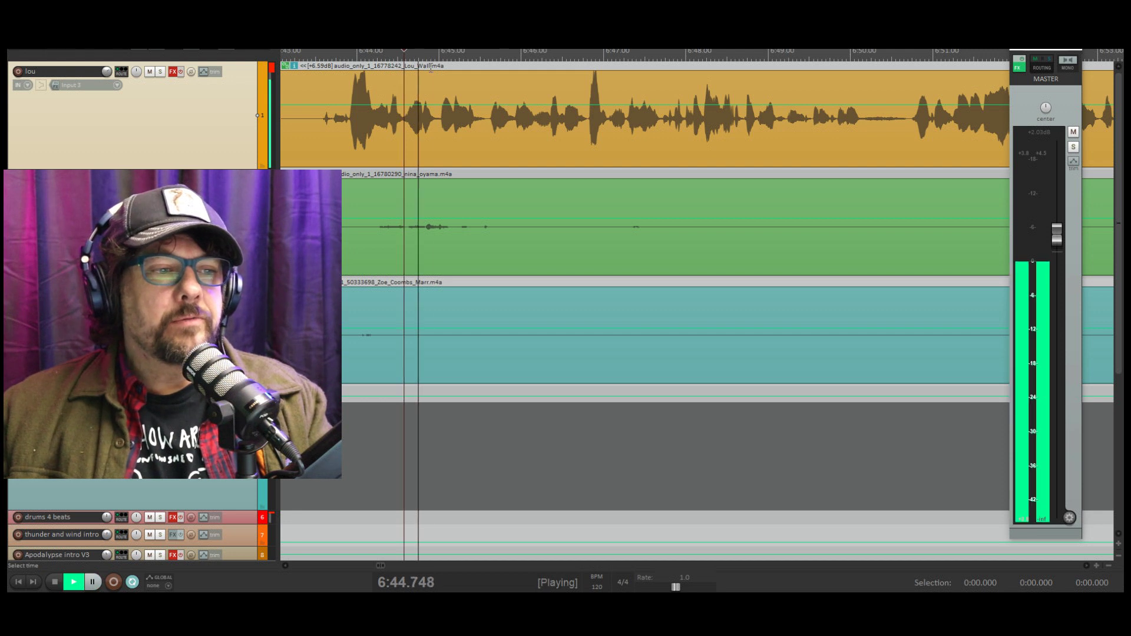
{"action": "key", "text": "space"}
{"action": "scroll", "coordinate": [449, 126], "scroll_direction": "up", "scroll_amount": 5}
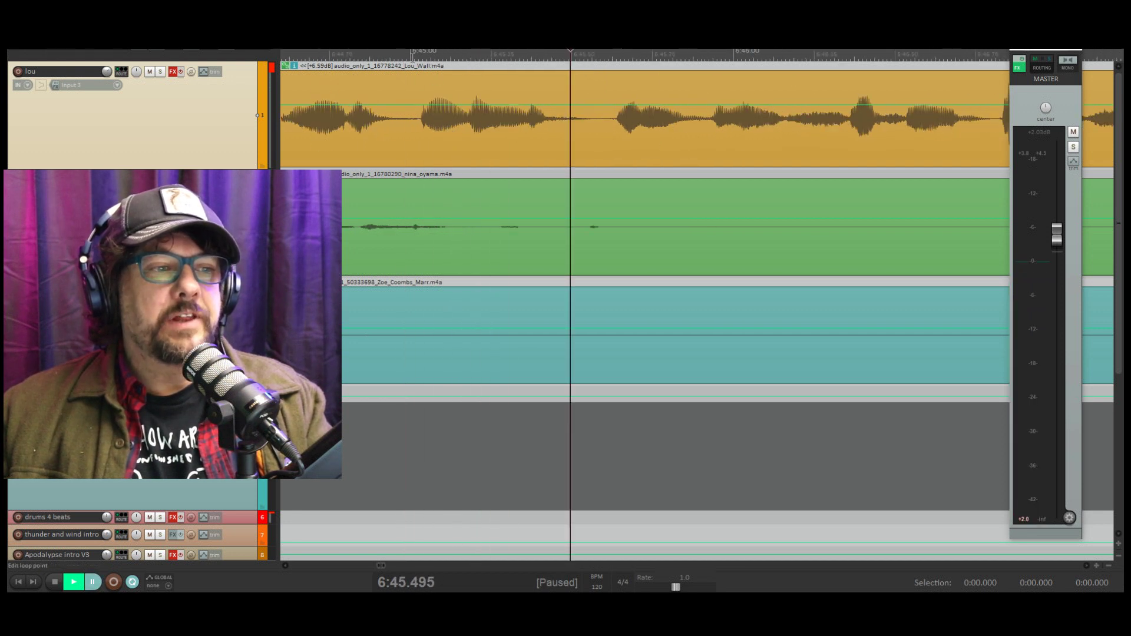
{"action": "left_click", "coordinate": [449, 126]}
{"action": "key", "text": "space"}
{"action": "key", "text": "space"}
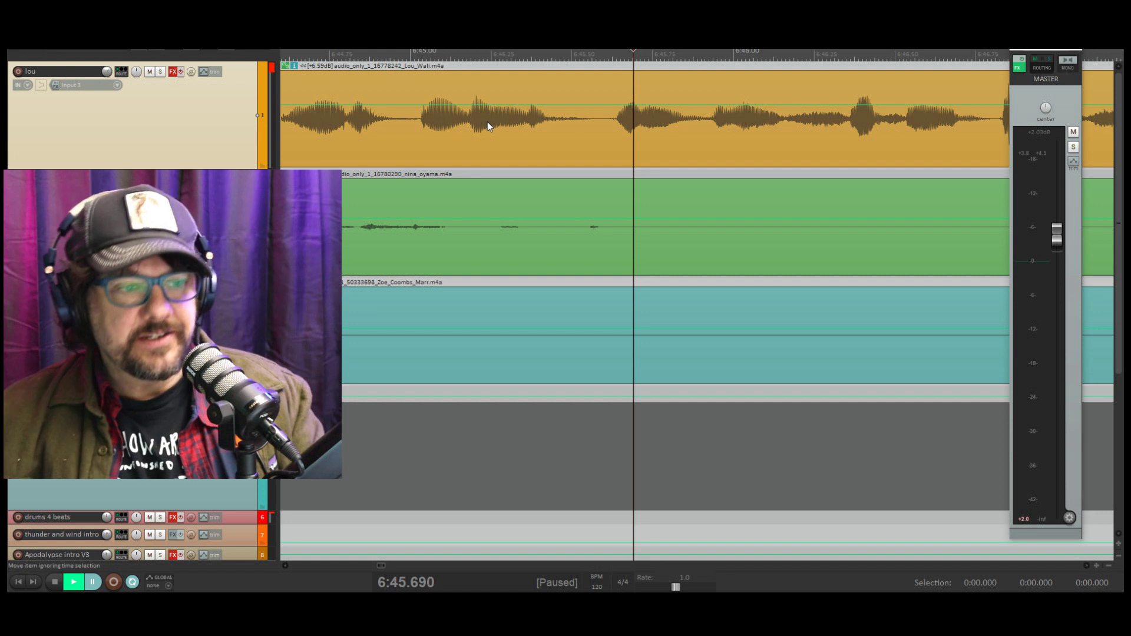
{"action": "left_click", "coordinate": [472, 58]}
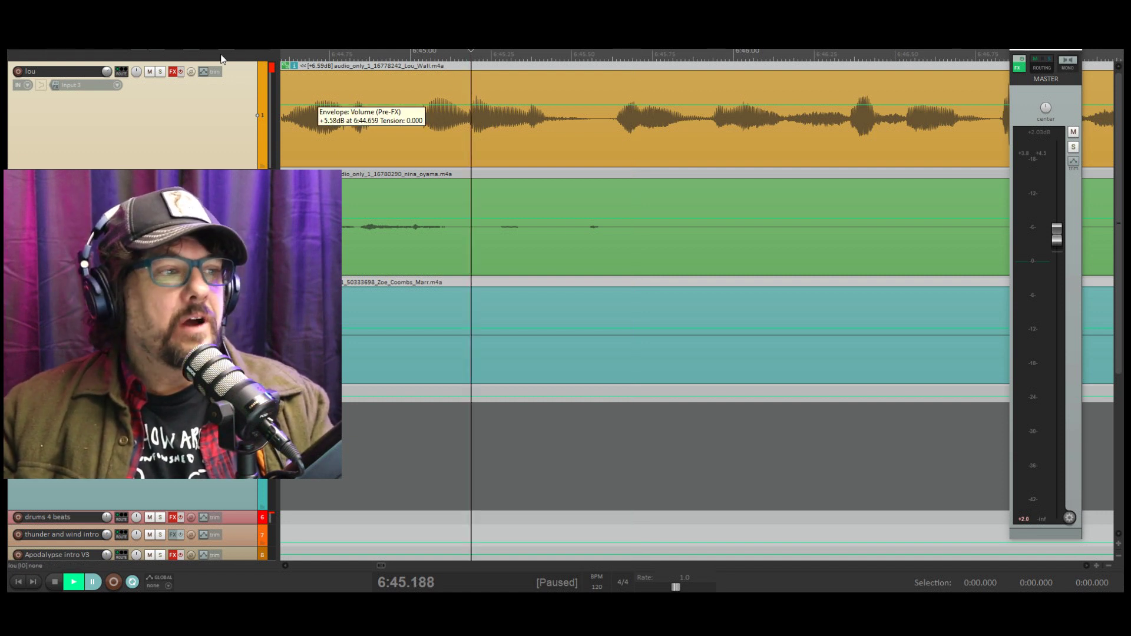
{"action": "key", "text": "alt+shift+s"}
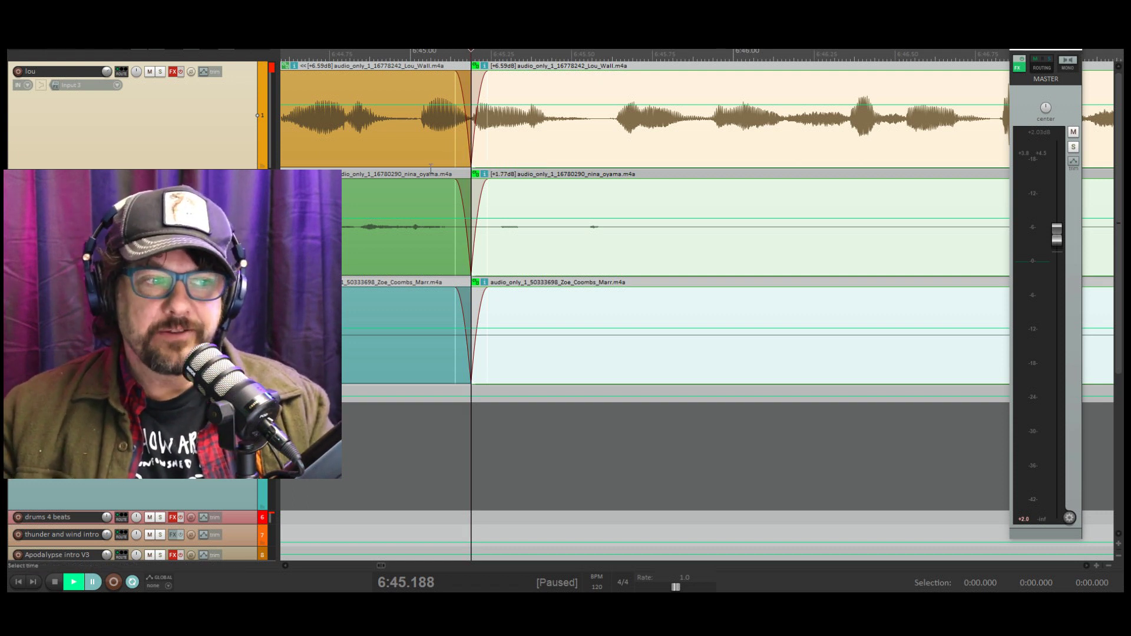
Slide the left pieces right so they overlap the right pieces with crossfades.
{"action": "scroll", "coordinate": [454, 148], "scroll_direction": "down", "scroll_amount": 2}
{"action": "scroll", "coordinate": [451, 148], "scroll_direction": "up", "scroll_amount": 3}
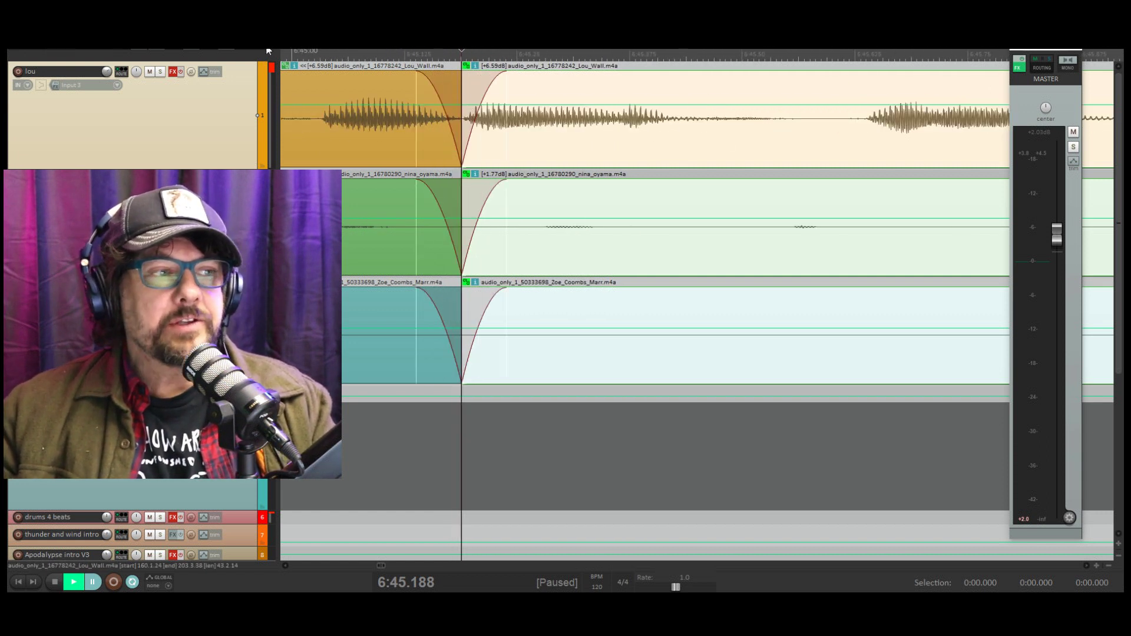
{"action": "left_click_drag", "start_coordinate": [421, 149], "coordinate": [536, 153]}
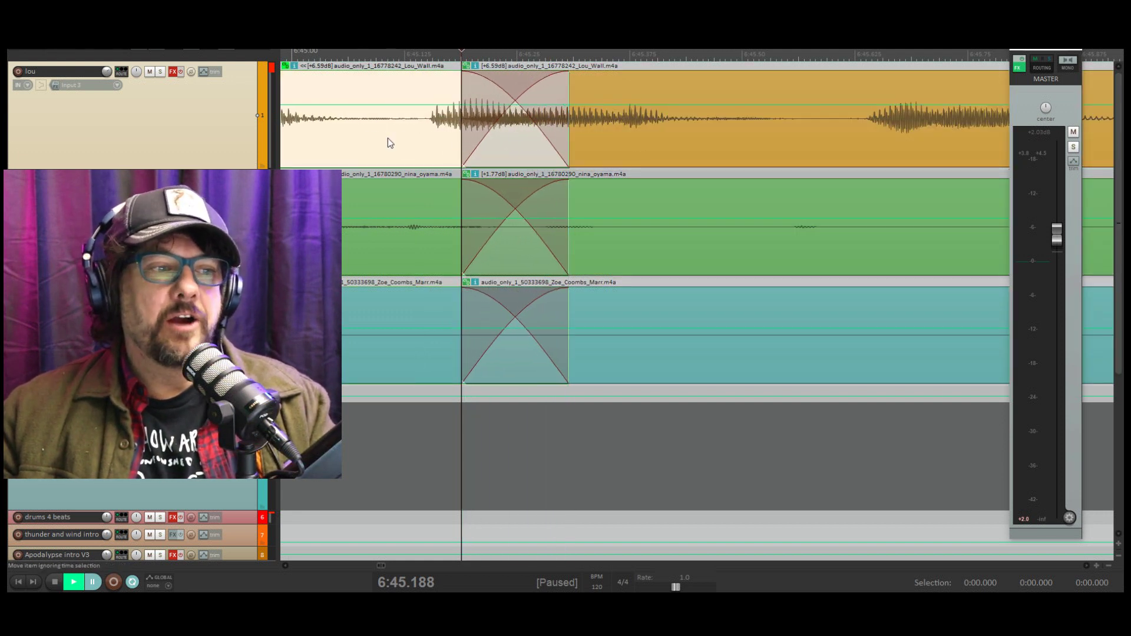
Loop-play the crossfade region, then clear the time selection.
{"action": "scroll", "coordinate": [389, 140], "scroll_direction": "down", "scroll_amount": 2}
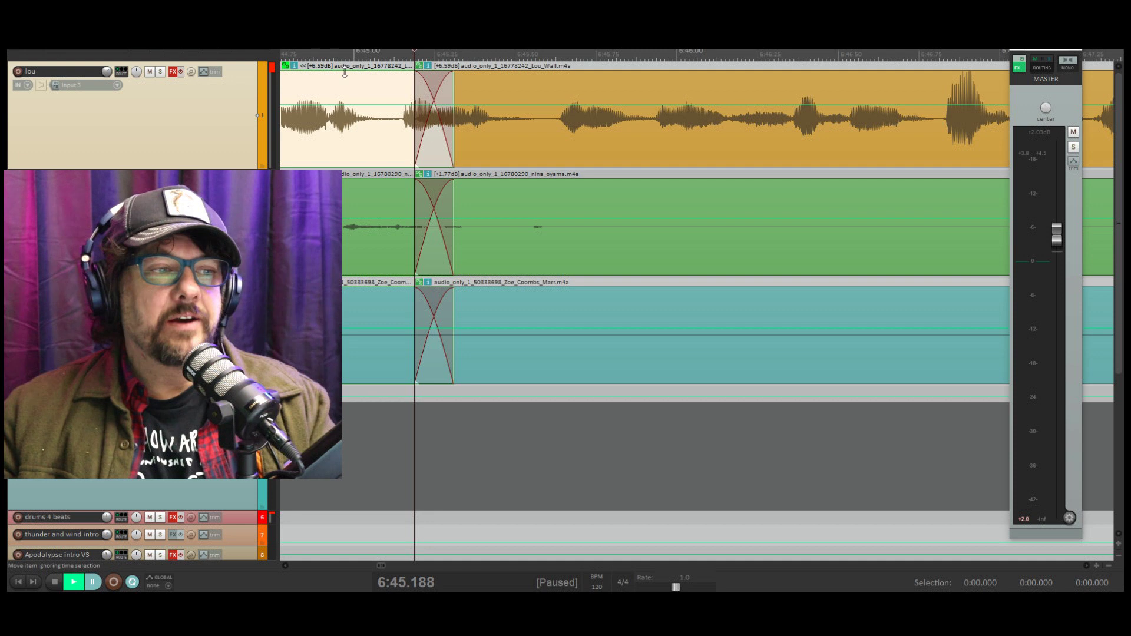
{"action": "left_click_drag", "start_coordinate": [544, 70], "coordinate": [292, 70]}
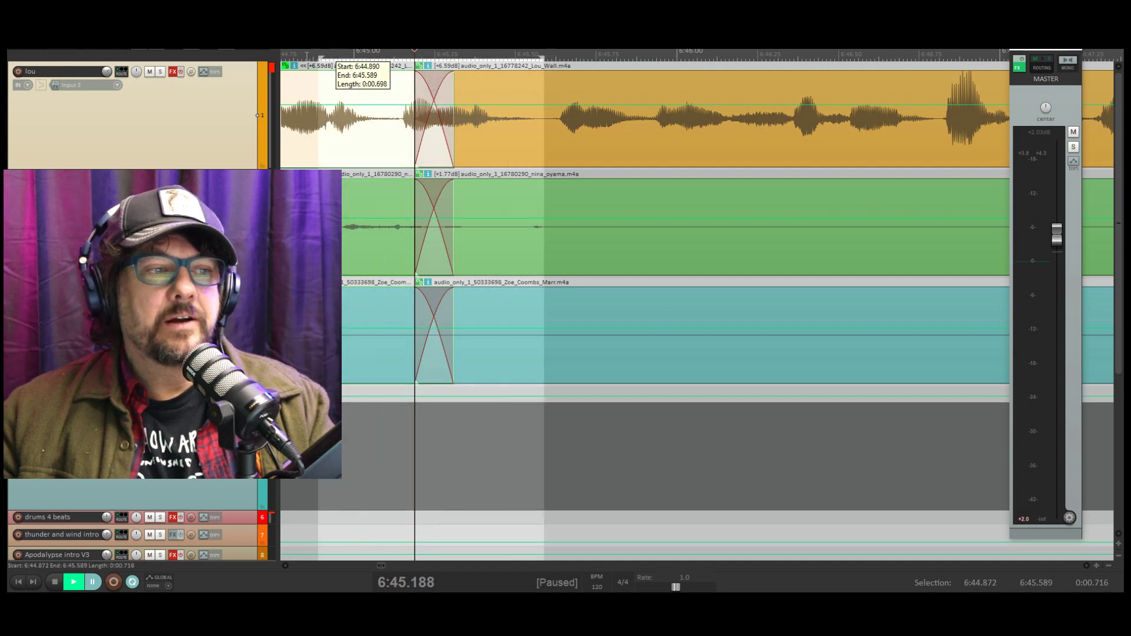
{"action": "key", "text": "space"}
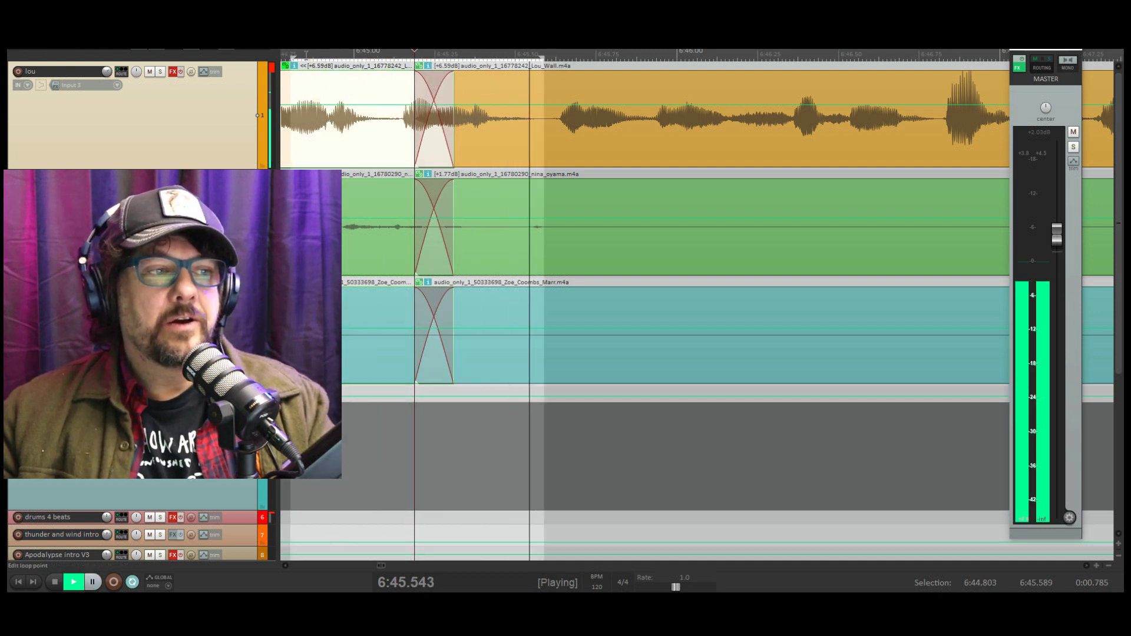
{"action": "key", "text": "space"}
{"action": "right_click", "coordinate": [299, 54]}
{"action": "left_click", "coordinate": [339, 59]}
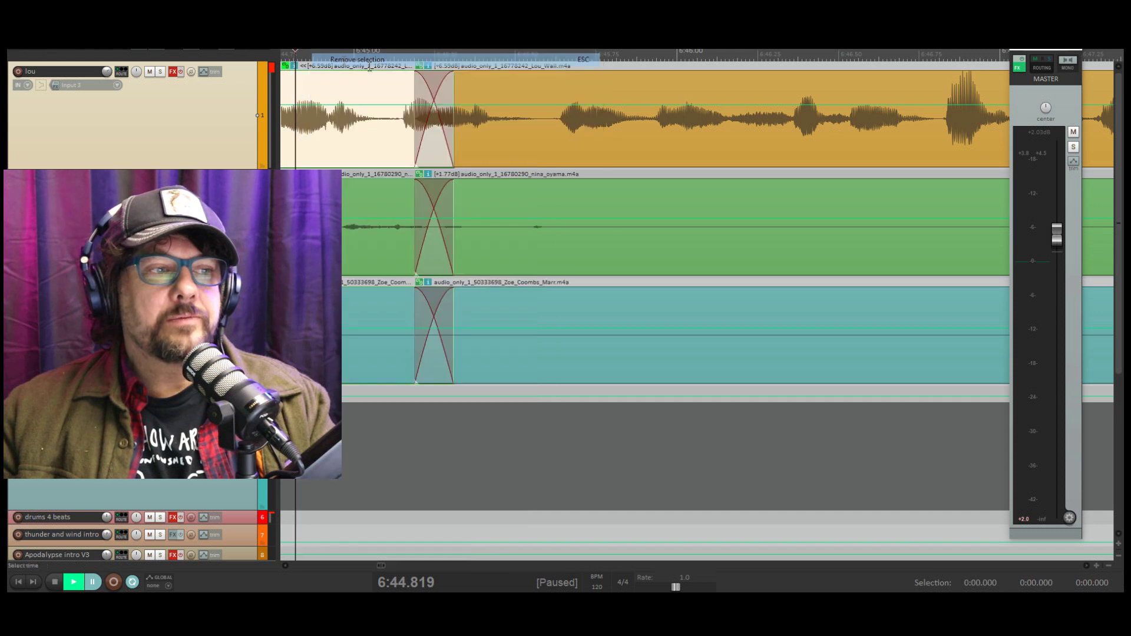
Play through the repaired word from about 6:42.
{"action": "scroll", "coordinate": [627, 241], "scroll_direction": "down", "scroll_amount": 3}
{"action": "scroll", "coordinate": [626, 240], "scroll_direction": "down", "scroll_amount": 2}
{"action": "left_click", "coordinate": [401, 77]}
{"action": "key", "text": "space"}
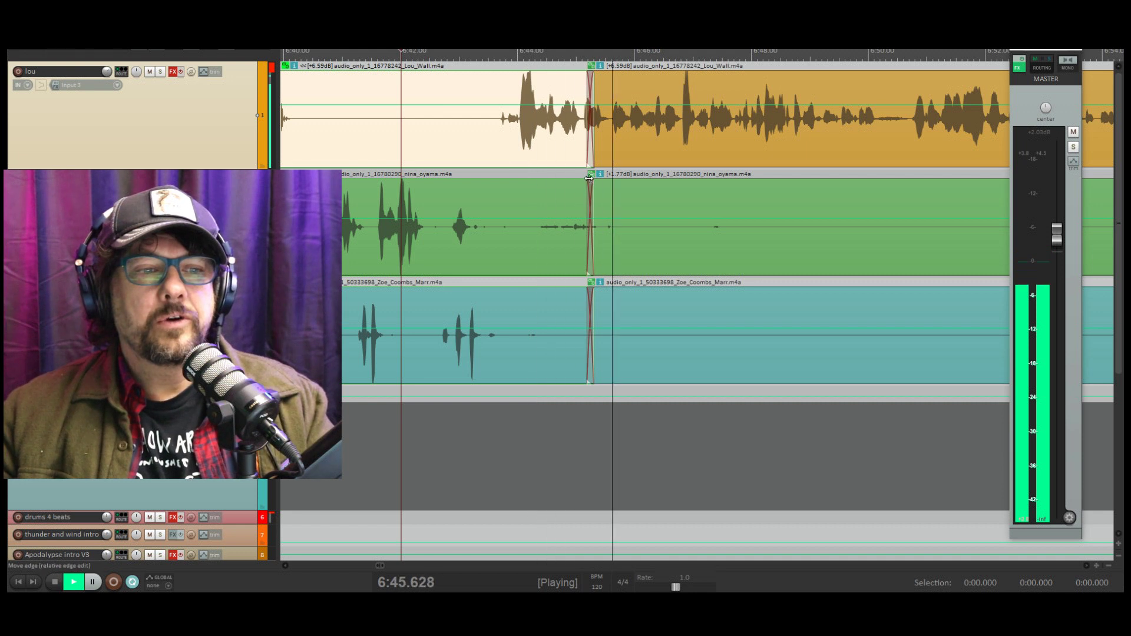
{"action": "key", "text": "ctrl+space"}
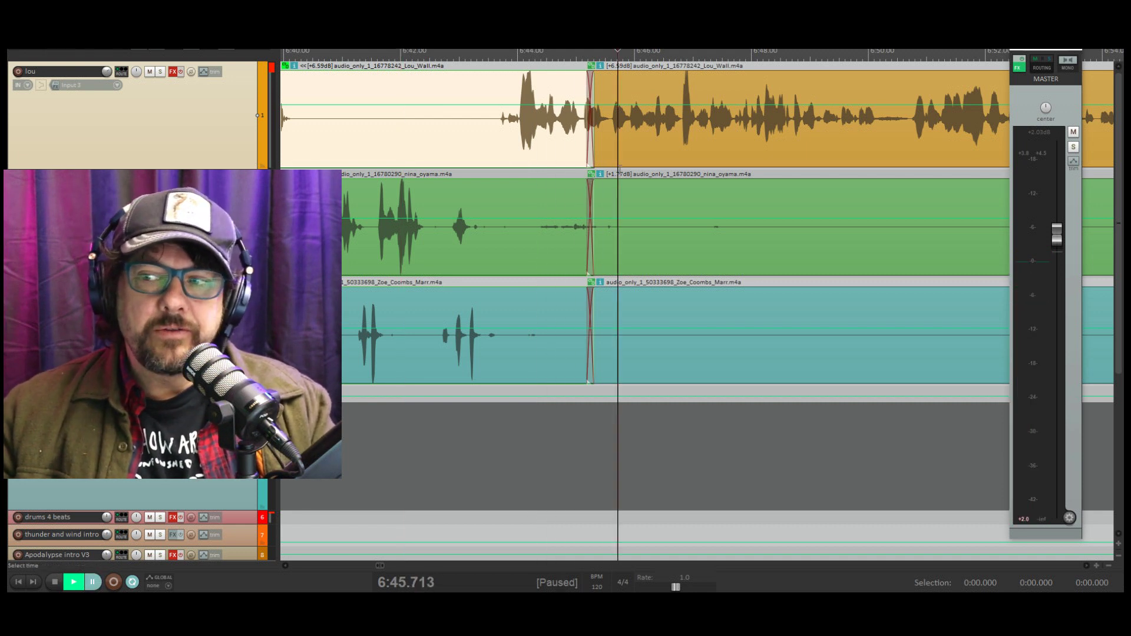
Shorten the crossfade on all three tracks and nudge the left piece slightly later.
{"action": "scroll", "coordinate": [590, 147], "scroll_direction": "up", "scroll_amount": 4}
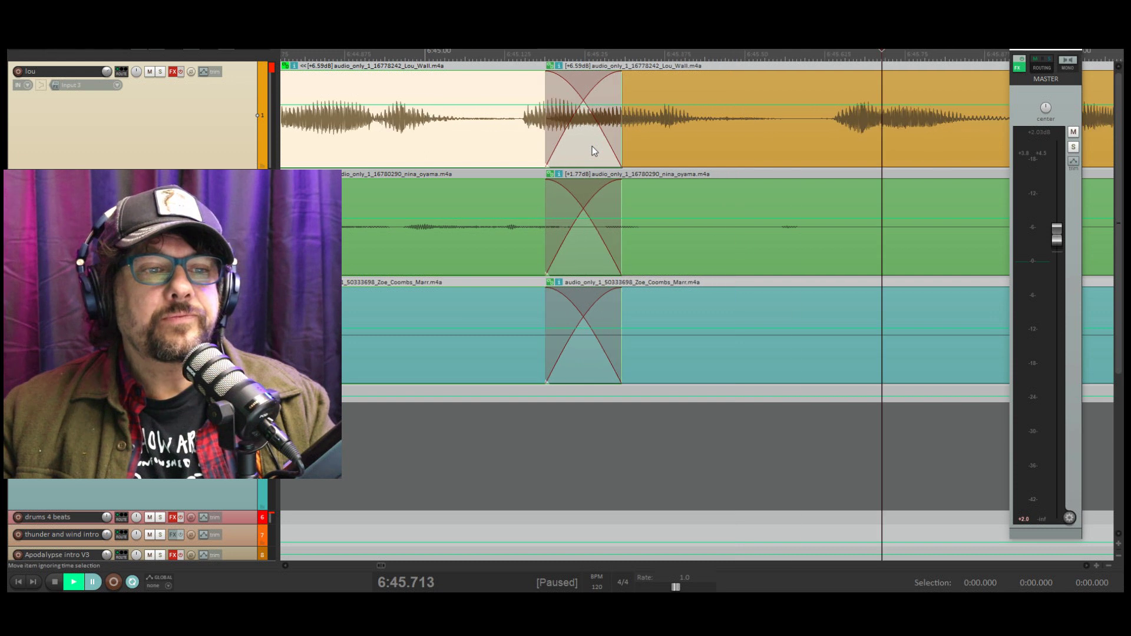
{"action": "left_click_drag", "start_coordinate": [619, 146], "coordinate": [548, 150]}
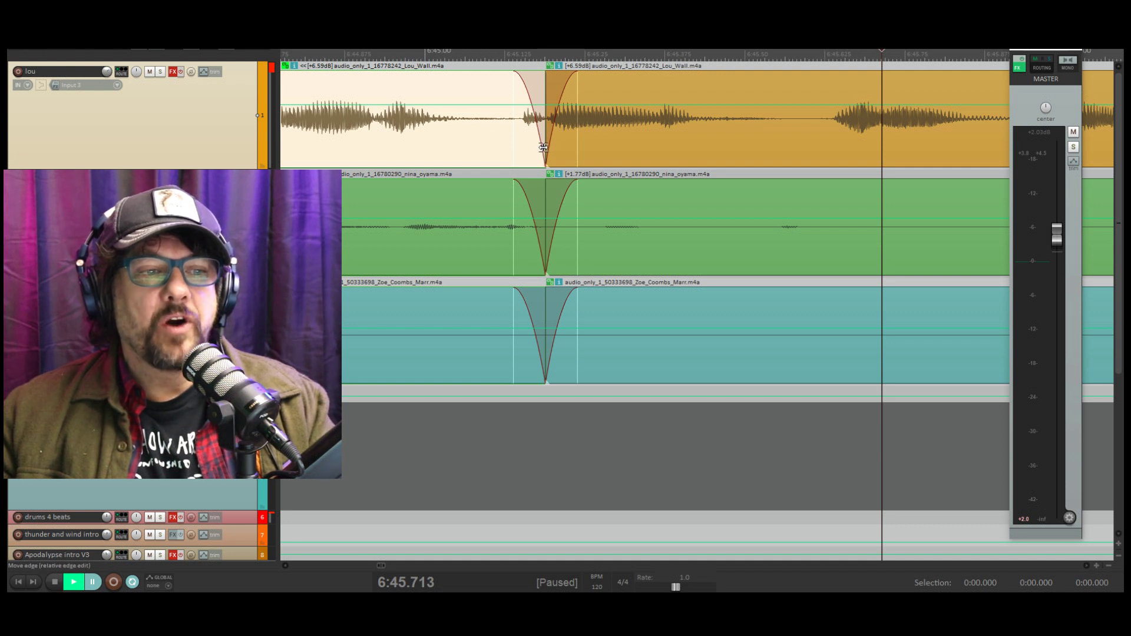
{"action": "left_click_drag", "start_coordinate": [513, 76], "coordinate": [549, 77]}
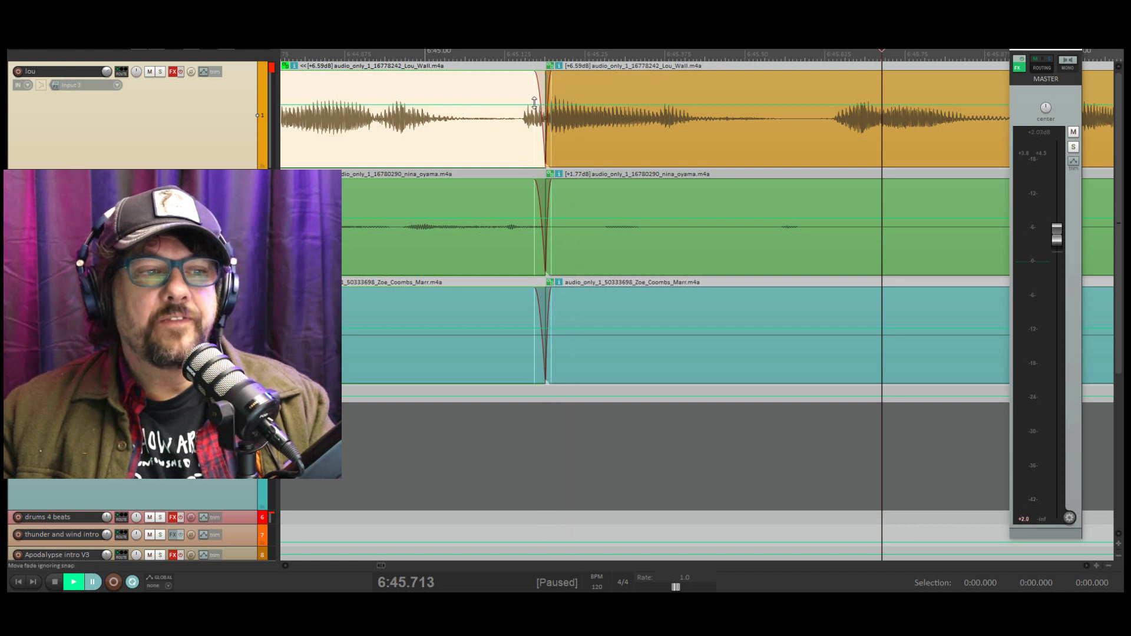
{"action": "left_click_drag", "start_coordinate": [496, 149], "coordinate": [505, 150]}
Audition the join from 6:44.404, then place the edit point at 6:45.315.
{"action": "scroll", "coordinate": [447, 162], "scroll_direction": "down", "scroll_amount": 3}
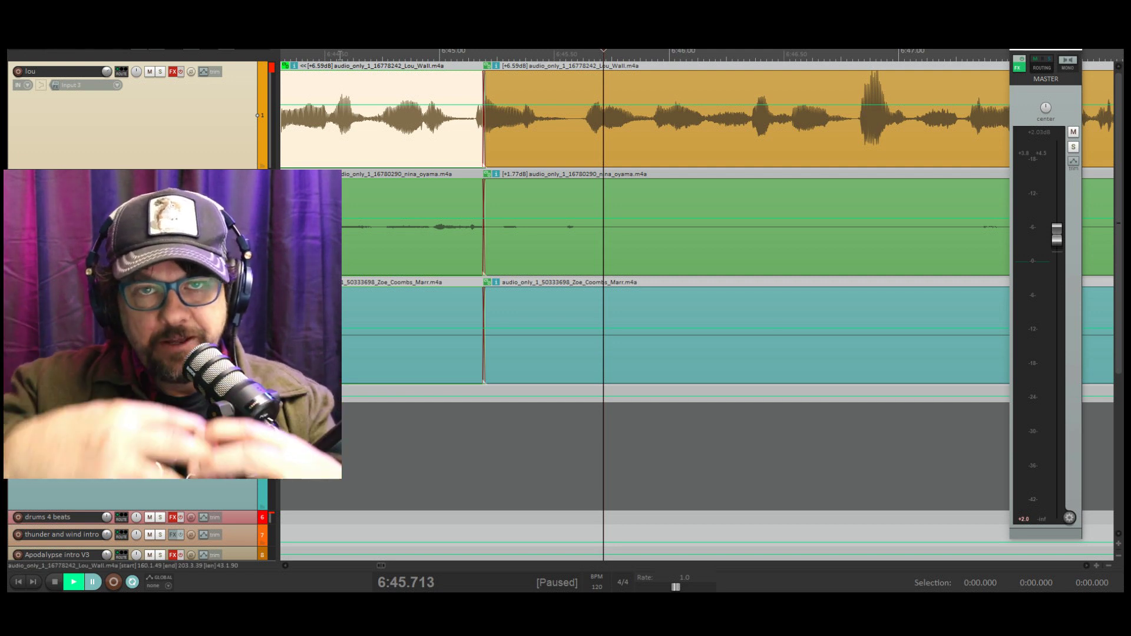
{"action": "left_click", "coordinate": [304, 53]}
{"action": "key", "text": "space"}
{"action": "key", "text": "ctrl+space"}
{"action": "scroll", "coordinate": [518, 126], "scroll_direction": "up", "scroll_amount": 2}
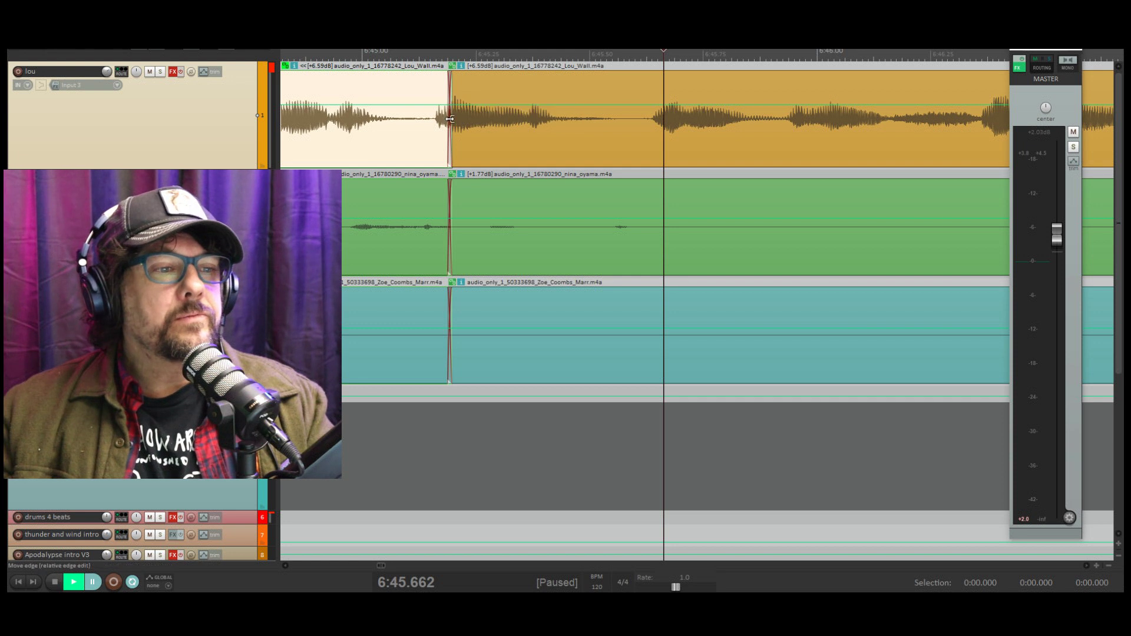
{"action": "scroll", "coordinate": [451, 121], "scroll_direction": "up", "scroll_amount": 3}
{"action": "left_click", "coordinate": [364, 54]}
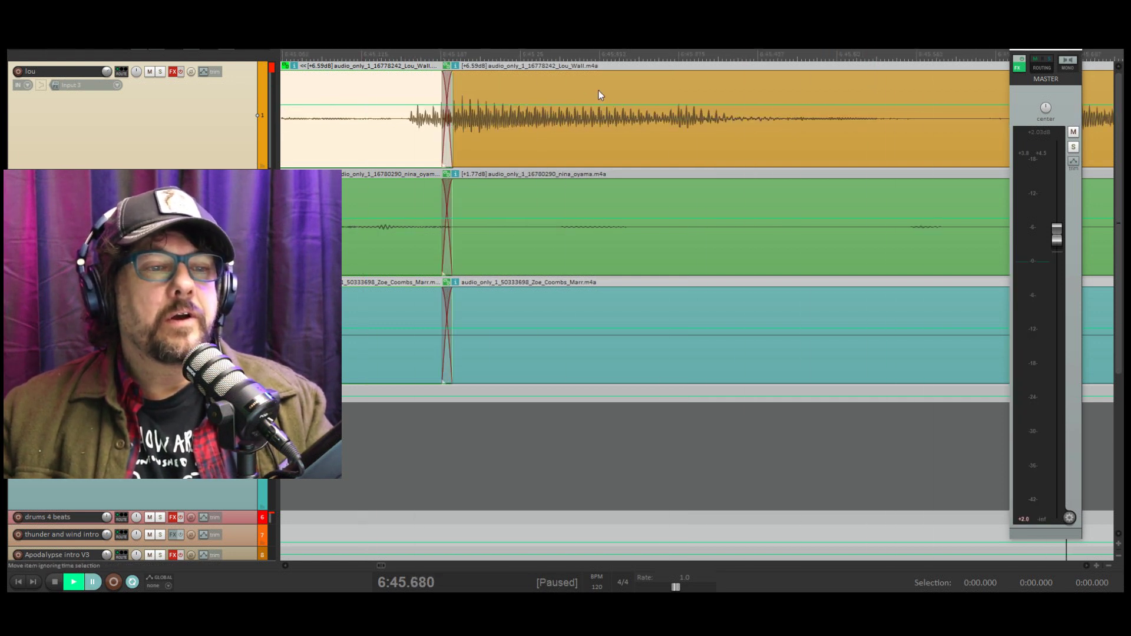
{"action": "left_click", "coordinate": [603, 65]}
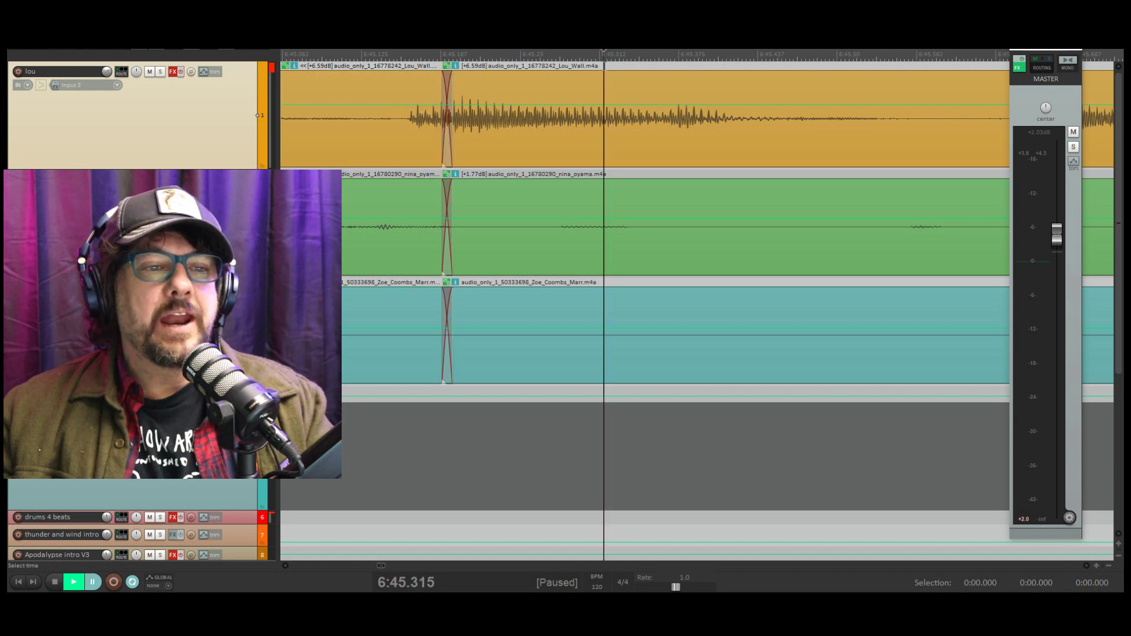
Split at 6:45.315, trim a sliver off the right pieces, and slide the middle and left pieces right.
{"action": "left_click", "coordinate": [266, 50]}
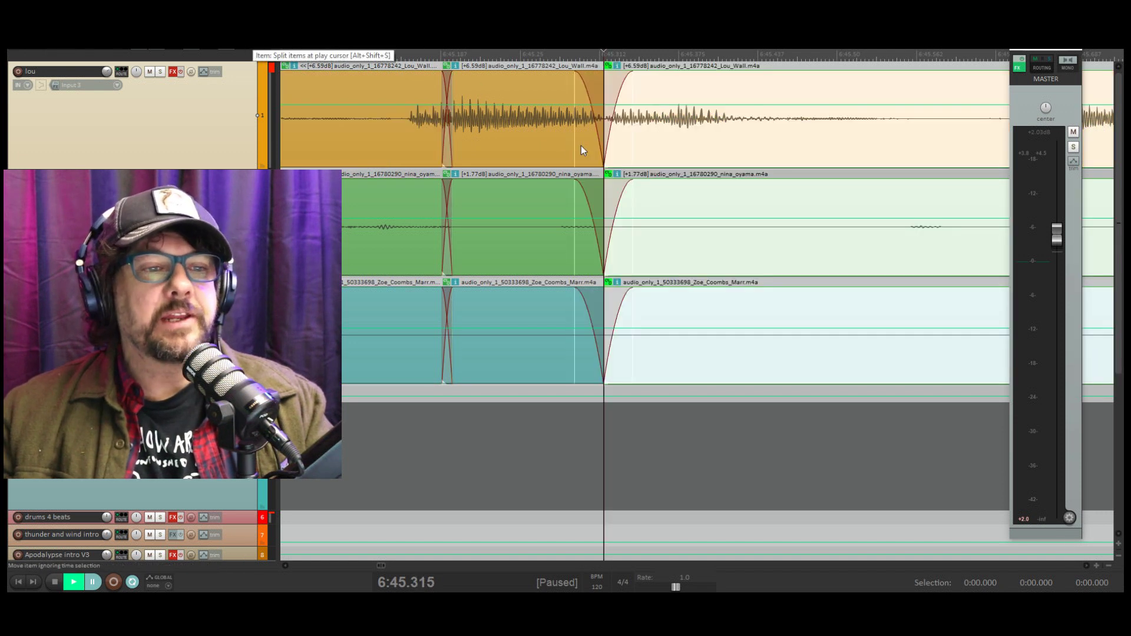
{"action": "left_click_drag", "start_coordinate": [606, 144], "coordinate": [621, 146]}
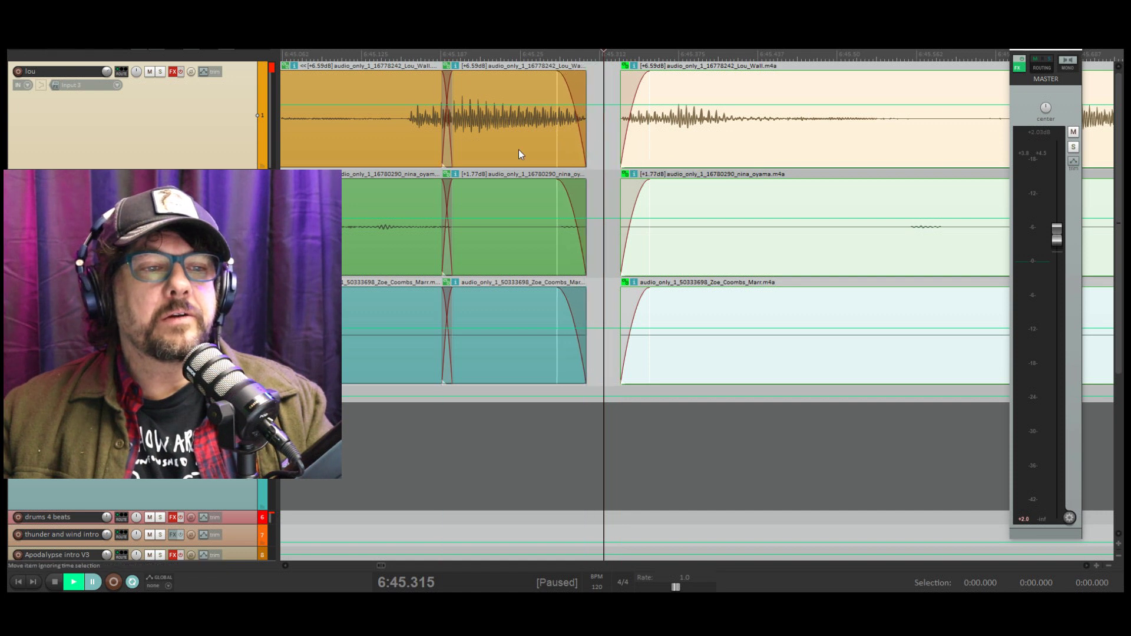
{"action": "left_click_drag", "start_coordinate": [534, 163], "coordinate": [570, 163]}
{"action": "left_click_drag", "start_coordinate": [436, 152], "coordinate": [473, 158]}
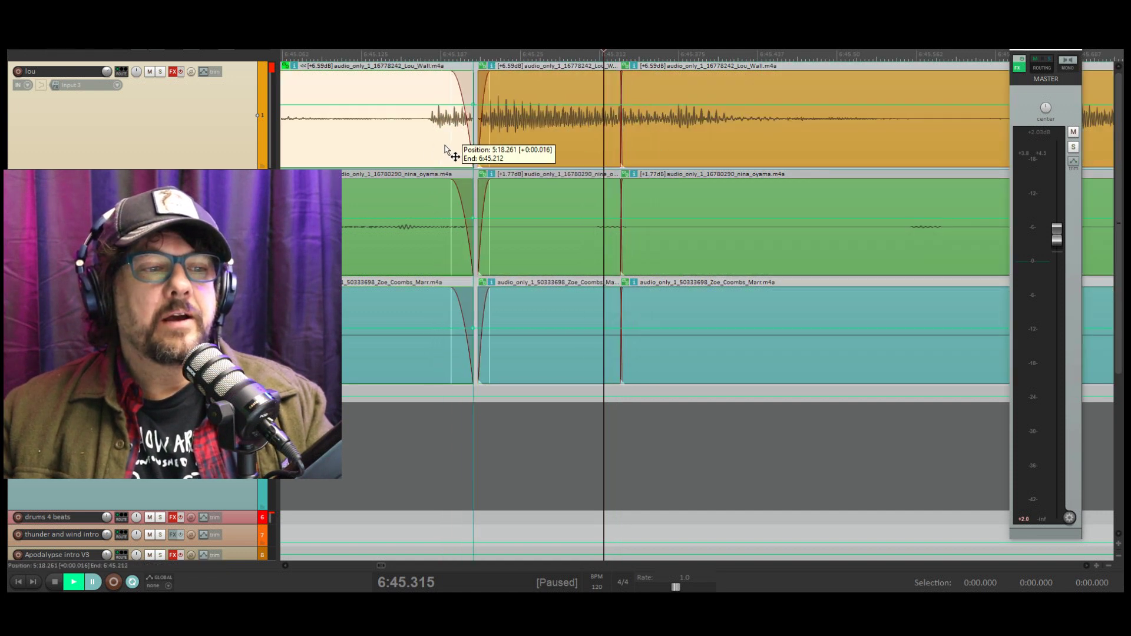
Audition the join from about 6:45.0 and from 6:45.167.
{"action": "scroll", "coordinate": [371, 212], "scroll_direction": "down", "scroll_amount": 6}
{"action": "key", "text": "space"}
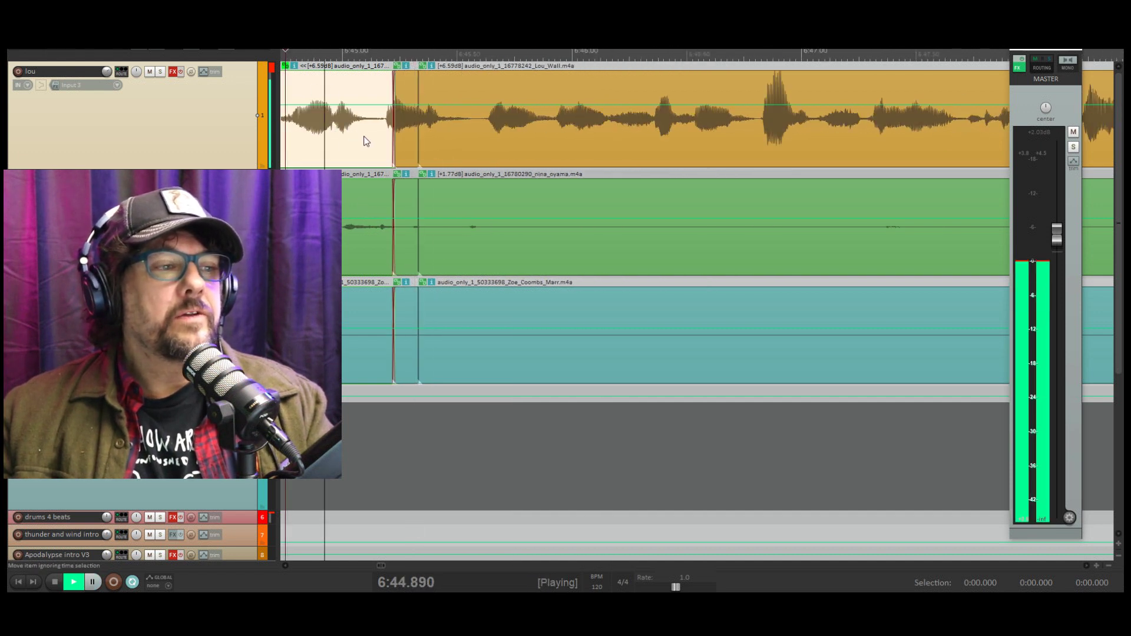
{"action": "key", "text": "space"}
{"action": "scroll", "coordinate": [437, 125], "scroll_direction": "up", "scroll_amount": 1}
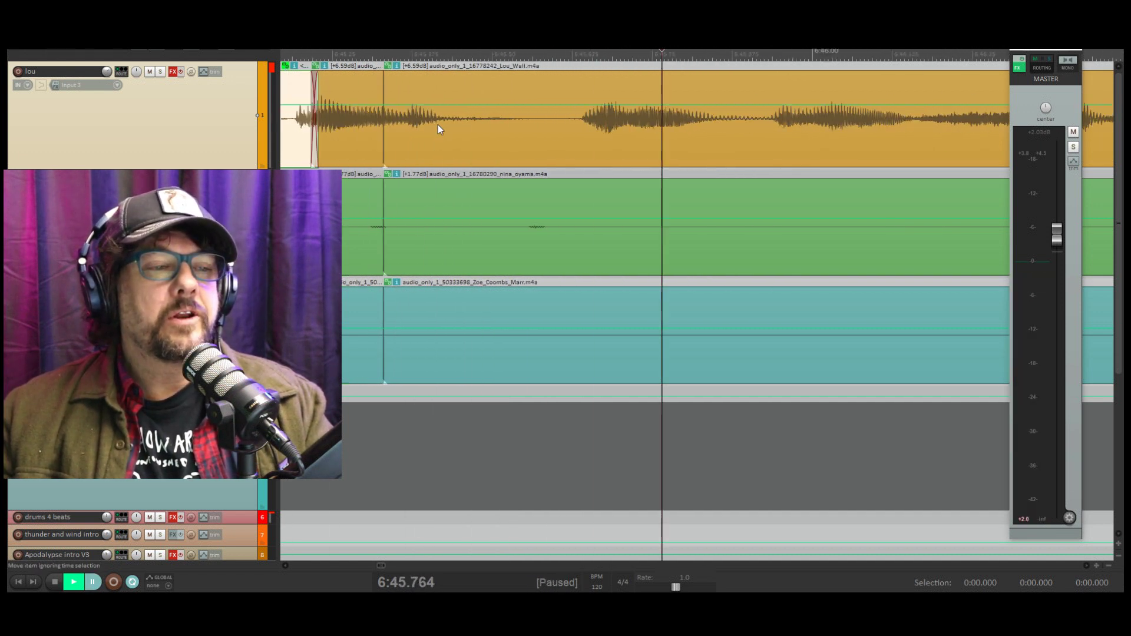
{"action": "scroll", "coordinate": [431, 133], "scroll_direction": "up", "scroll_amount": 1}
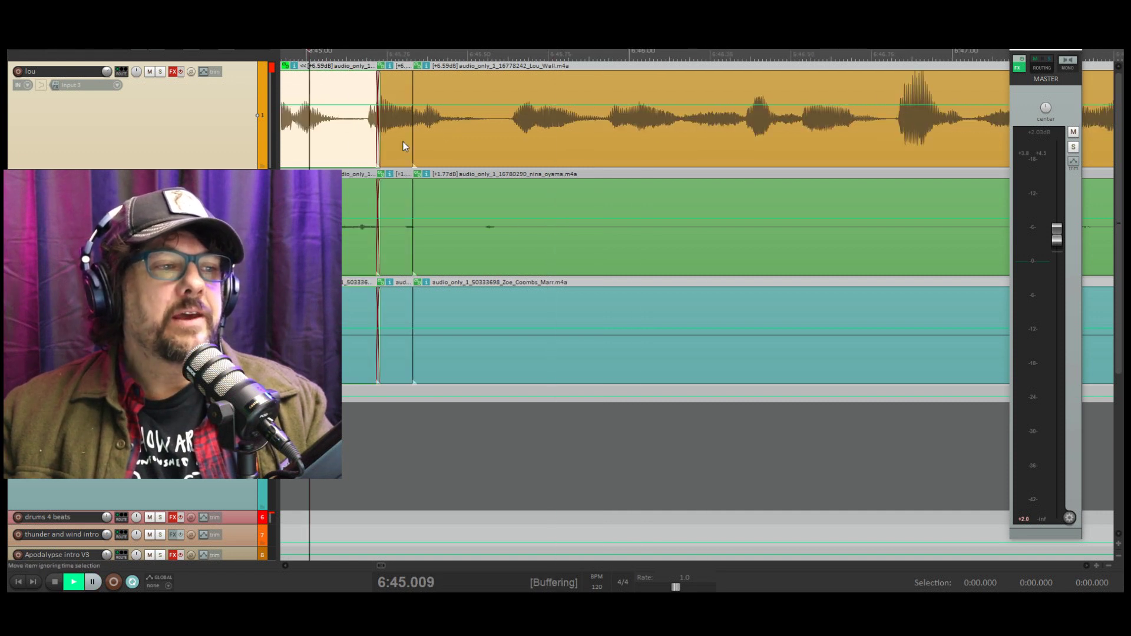
{"action": "left_click", "coordinate": [318, 52]}
{"action": "key", "text": "space"}
{"action": "key", "text": "space"}
{"action": "scroll", "coordinate": [376, 96], "scroll_direction": "up", "scroll_amount": 4}
{"action": "left_click", "coordinate": [309, 52]}
{"action": "key", "text": "space"}
{"action": "key", "text": "space"}
{"action": "scroll", "coordinate": [508, 132], "scroll_direction": "up", "scroll_amount": 3}
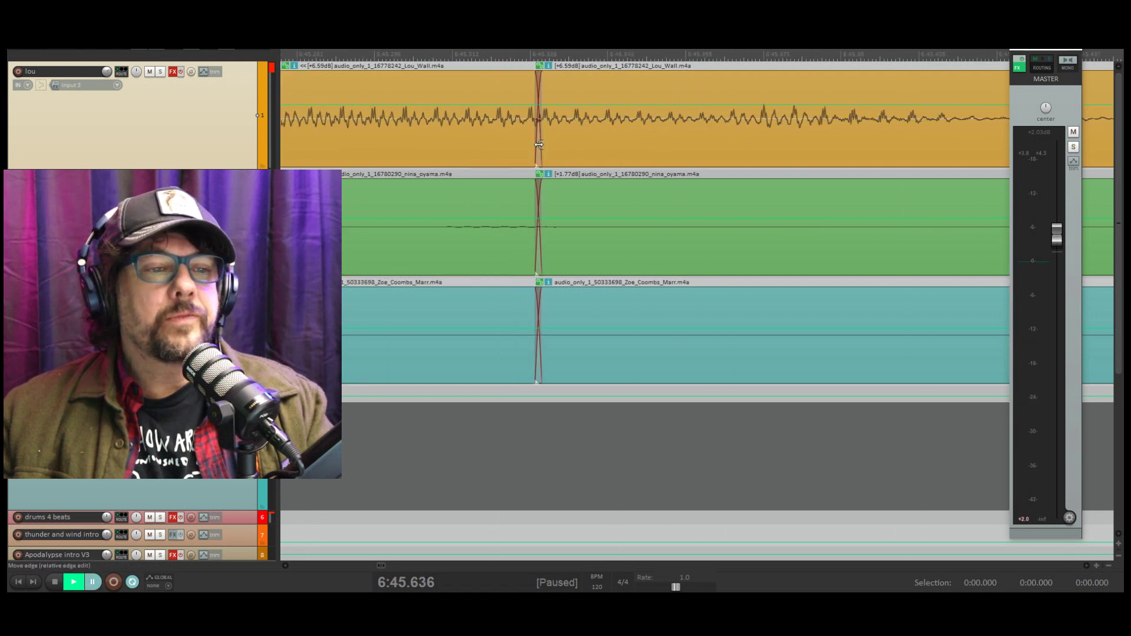
Trim the item edge back to lengthen the fades.
{"action": "mouse_move", "coordinate": [543, 146]}
{"action": "left_mouse_down"}
{"action": "mouse_move", "coordinate": [499, 151]}
{"action": "mouse_move", "coordinate": [559, 151]}
{"action": "left_mouse_up"}
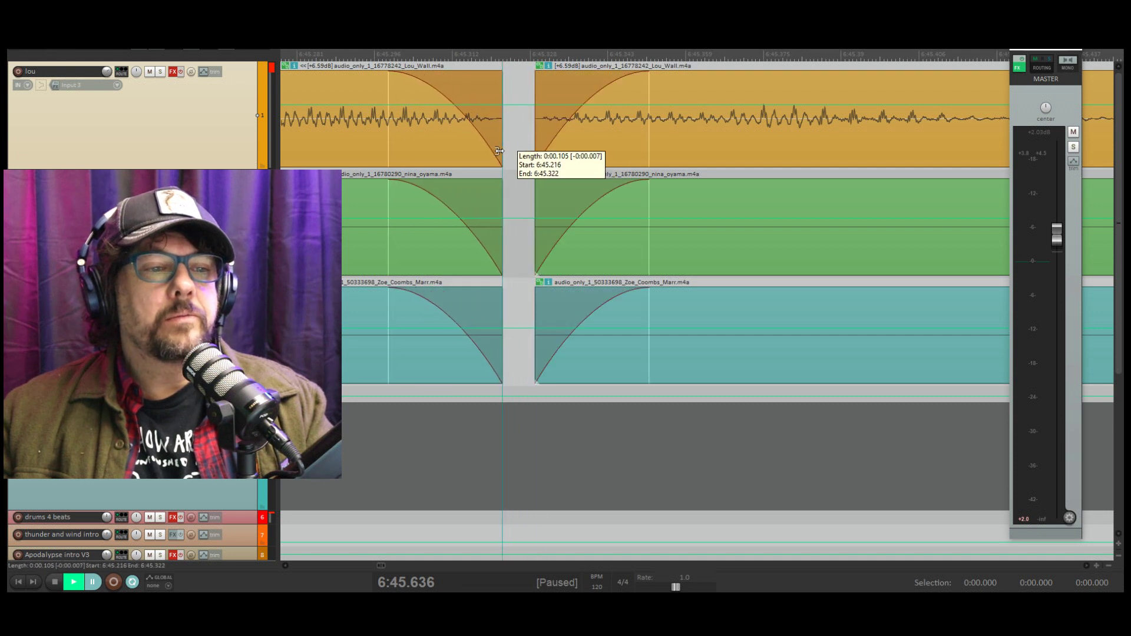
{"action": "scroll", "coordinate": [479, 190], "scroll_direction": "down", "scroll_amount": 2}
{"action": "scroll", "coordinate": [480, 193], "scroll_direction": "down", "scroll_amount": 3}
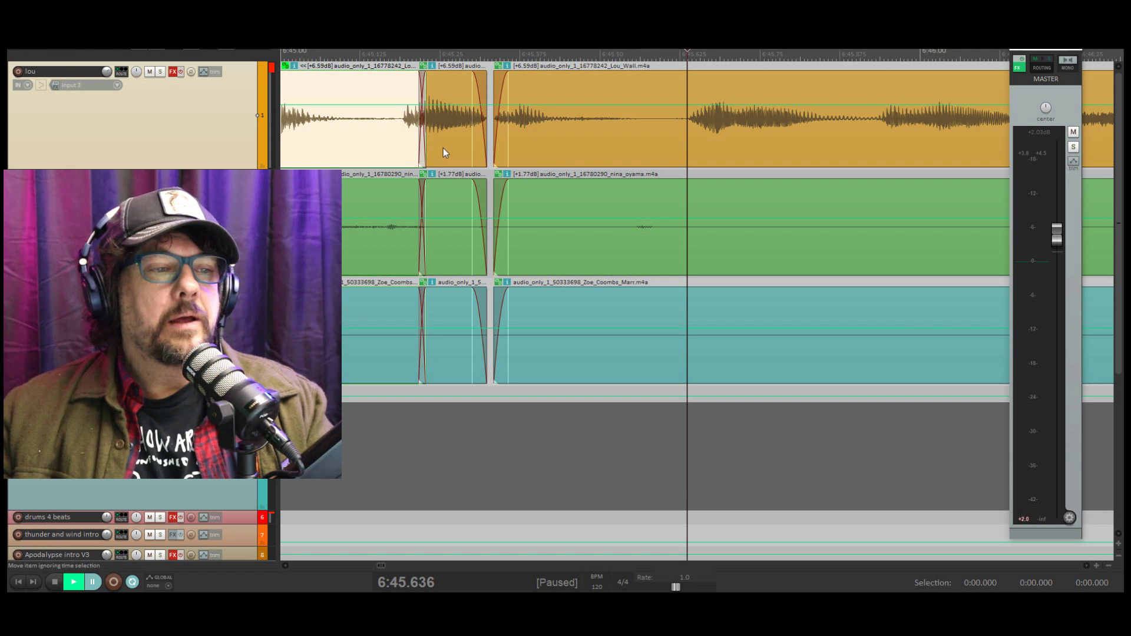
Shift the crossfade pieces right to close the gap and play the repaired section.
{"action": "left_click_drag", "start_coordinate": [443, 152], "coordinate": [386, 146]}
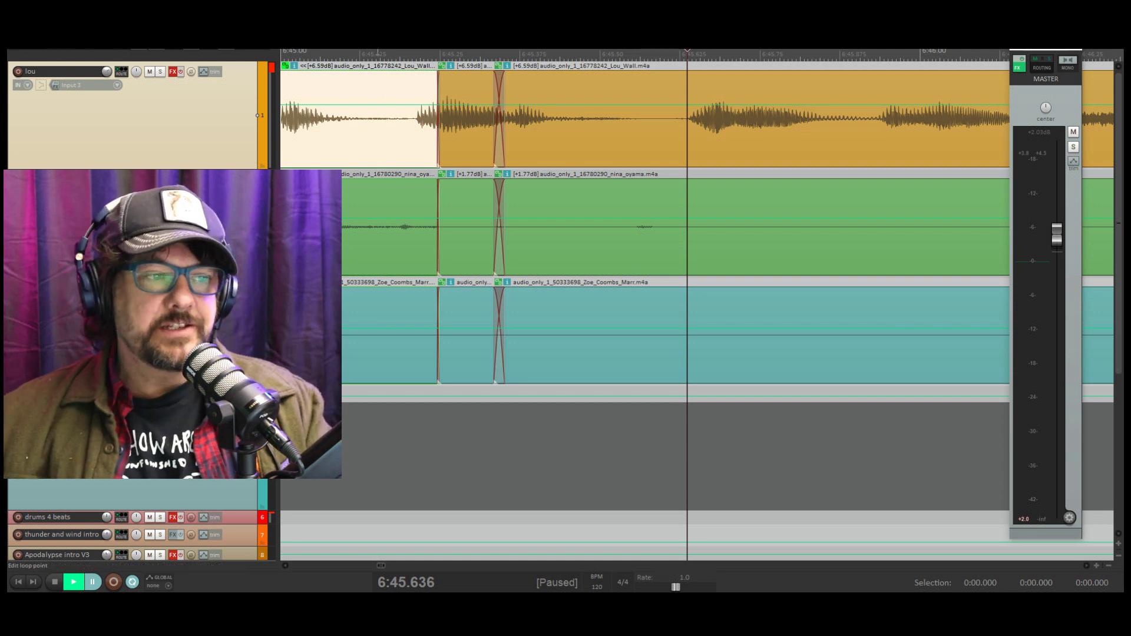
{"action": "left_click", "coordinate": [366, 54]}
{"action": "key", "text": "space"}
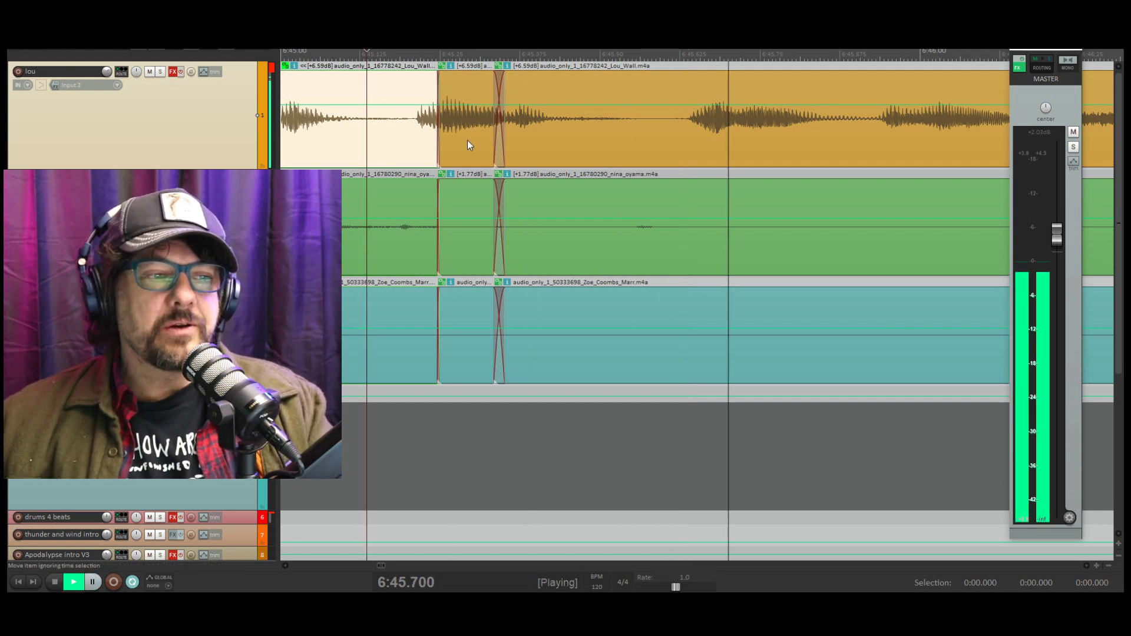
Audition the fix from 6:44.482 and again from 6:44.578.
{"action": "scroll", "coordinate": [443, 118], "scroll_direction": "down", "scroll_amount": 4}
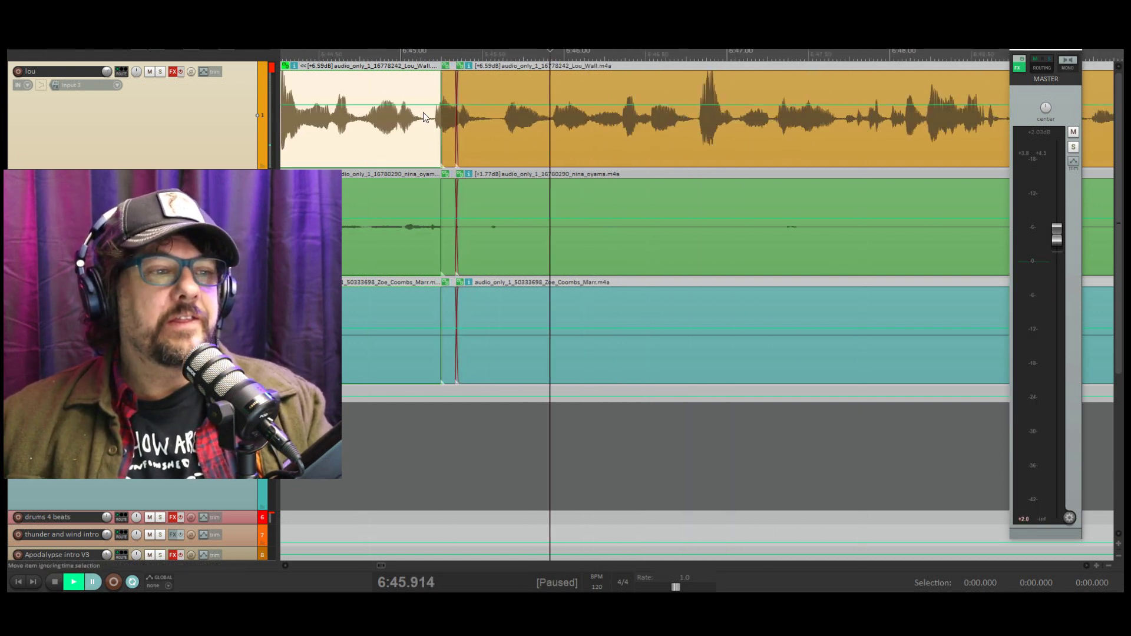
{"action": "left_click", "coordinate": [316, 54]}
{"action": "key", "text": "space"}
{"action": "key", "text": "ctrl+space"}
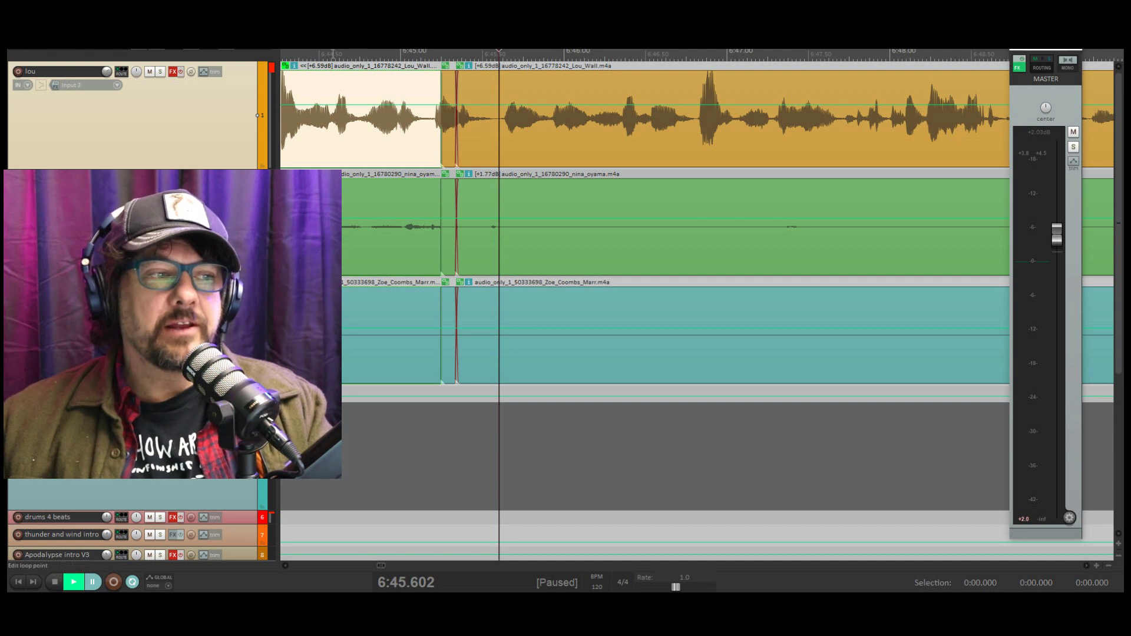
{"action": "left_click", "coordinate": [332, 52]}
{"action": "key", "text": "space"}
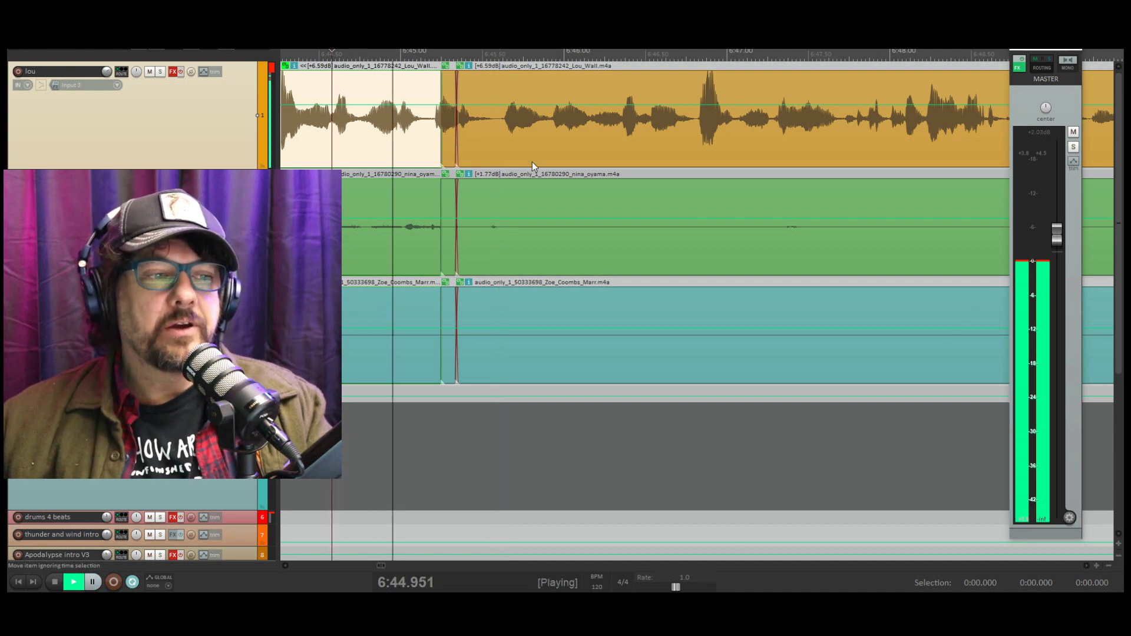
{"action": "key", "text": "ctrl+space"}
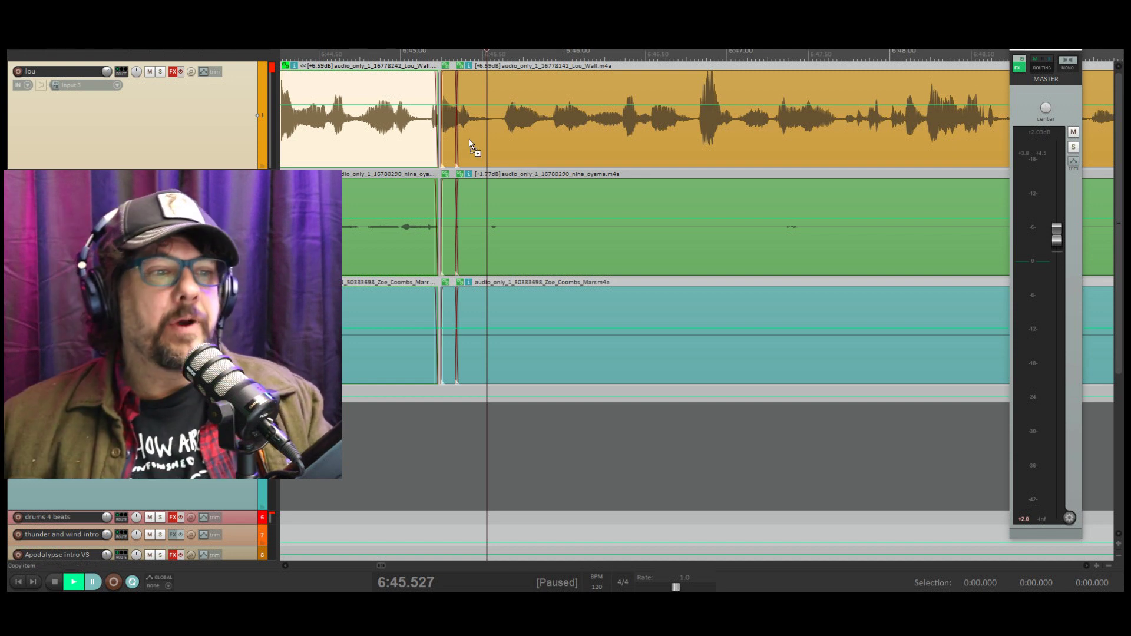
Try moving the split pieces, then revert to continuous items and play from about 6:44.9.
{"action": "left_click_drag", "start_coordinate": [469, 139], "coordinate": [494, 171]}
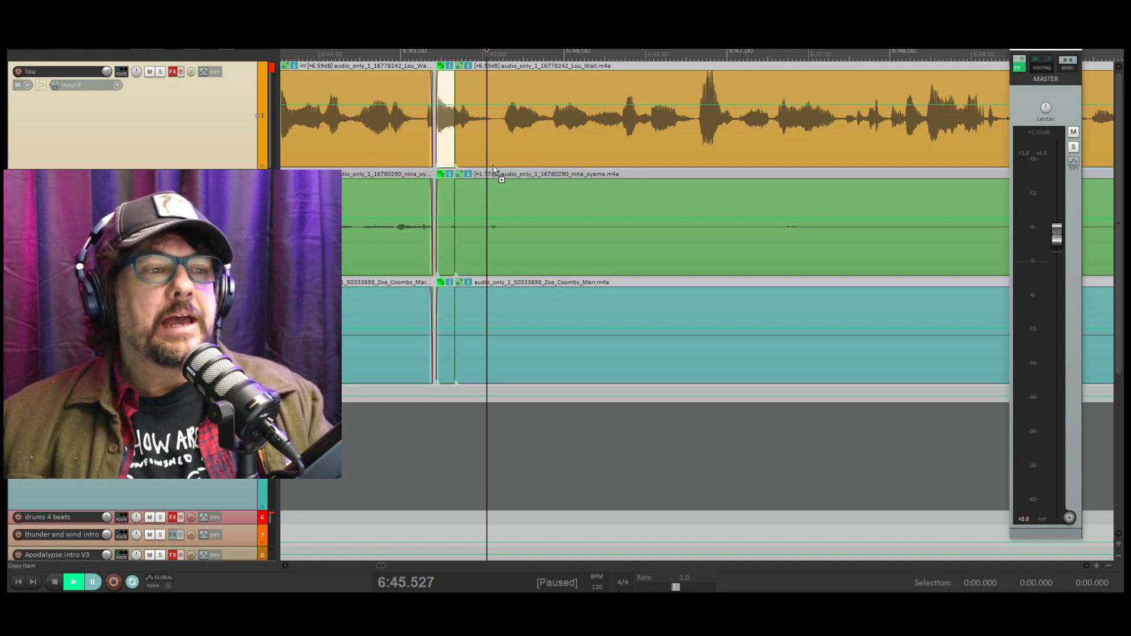
{"action": "left_click", "coordinate": [494, 171]}
{"action": "mouse_move", "coordinate": [497, 177]}
{"action": "left_mouse_down"}
{"action": "mouse_move", "coordinate": [459, 162]}
{"action": "mouse_move", "coordinate": [477, 168]}
{"action": "left_mouse_up"}
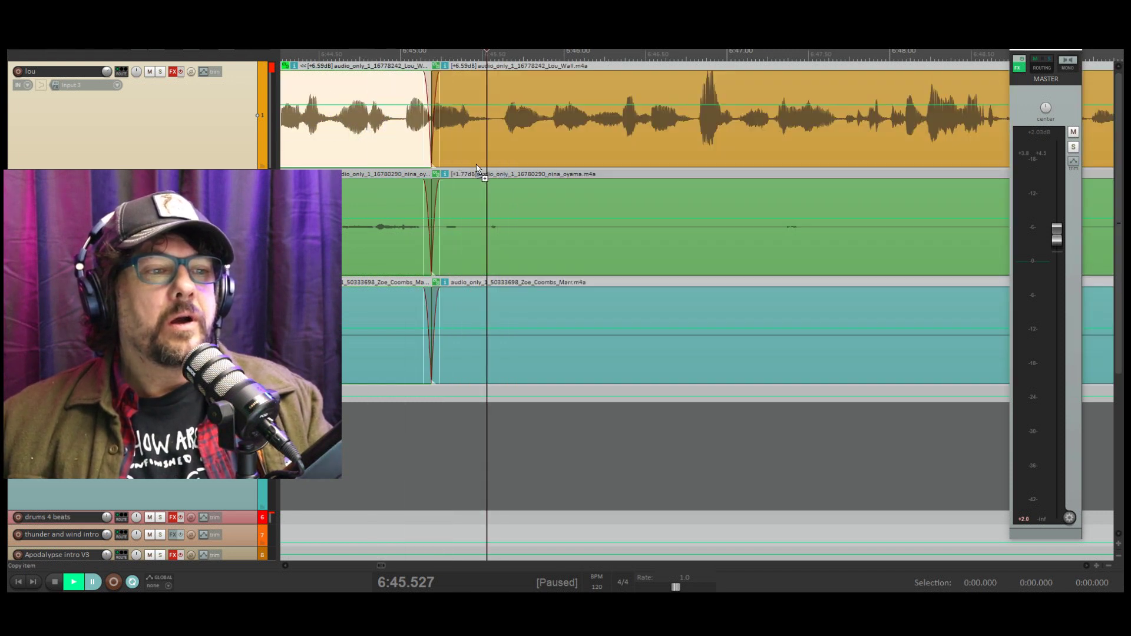
{"action": "key", "text": "Escape"}
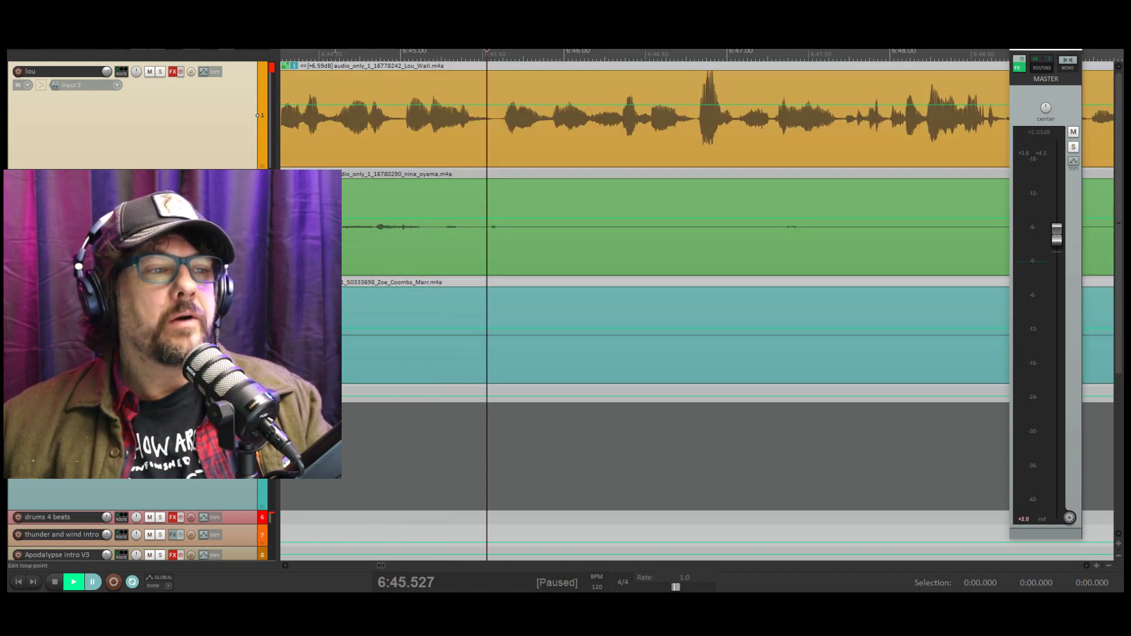
{"action": "left_click", "coordinate": [333, 106]}
{"action": "key", "text": "space"}
{"action": "key", "text": "space"}
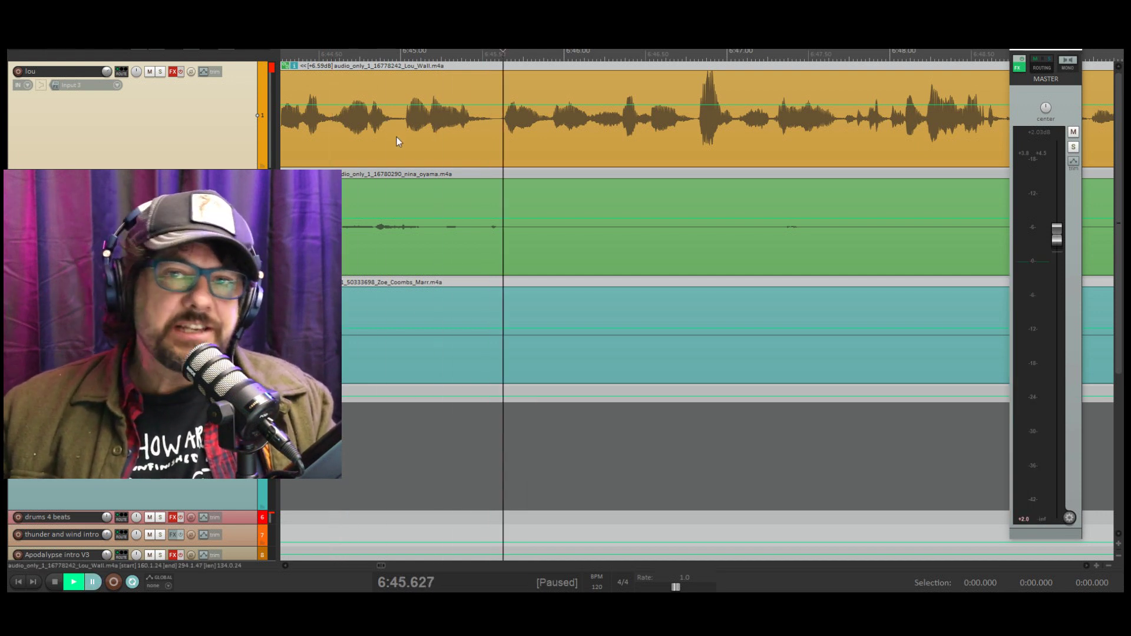